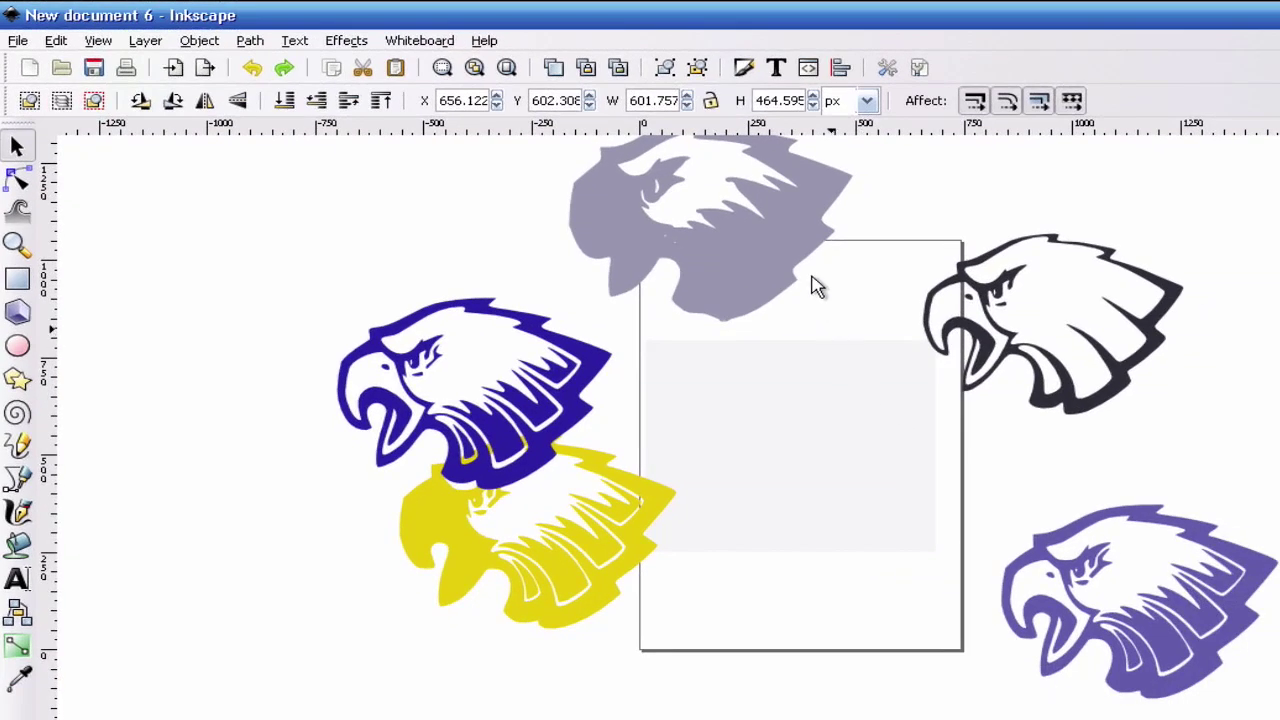
# Step: Move the grey eagle piece down onto the page and the yellow piece down-right, then deselect
pyautogui.moveTo(757, 257); pyautogui.dragTo(815, 404)
pyautogui.moveTo(602, 536); pyautogui.dragTo(624, 623)
pyautogui.moveTo(1128, 600); pyautogui.dragTo(998, 600)
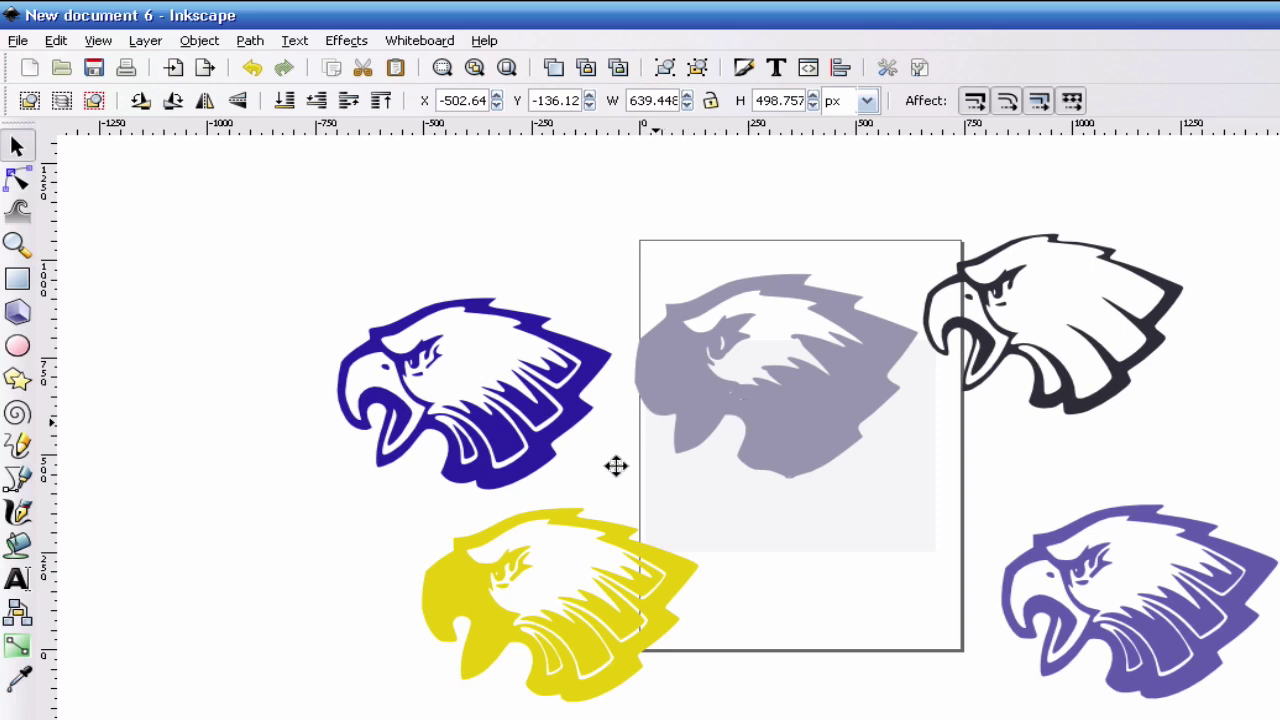
# Step: Undo back to the original eagle bitmap, then open File > Import and close the file picker
pyautogui.hotkey('ctrl', 'z')
pyautogui.hotkey('ctrl', 'z')
pyautogui.hotkey('ctrl', 'z')
pyautogui.hotkey('ctrl', 'z')
pyautogui.hotkey('ctrl', 'z')
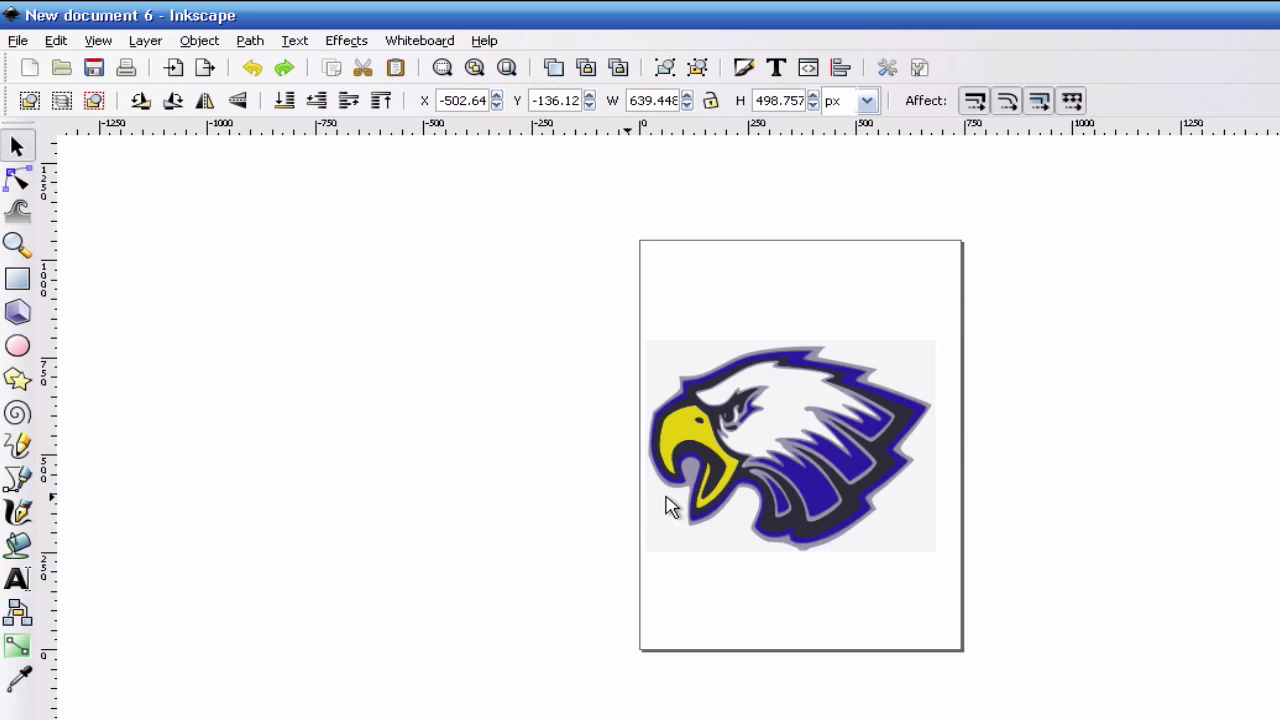
pyautogui.hotkey('ctrl', 'z')
pyautogui.hotkey('ctrl', 'z')
pyautogui.hotkey('ctrl', 'z')
pyautogui.hotkey('ctrl', 'z')
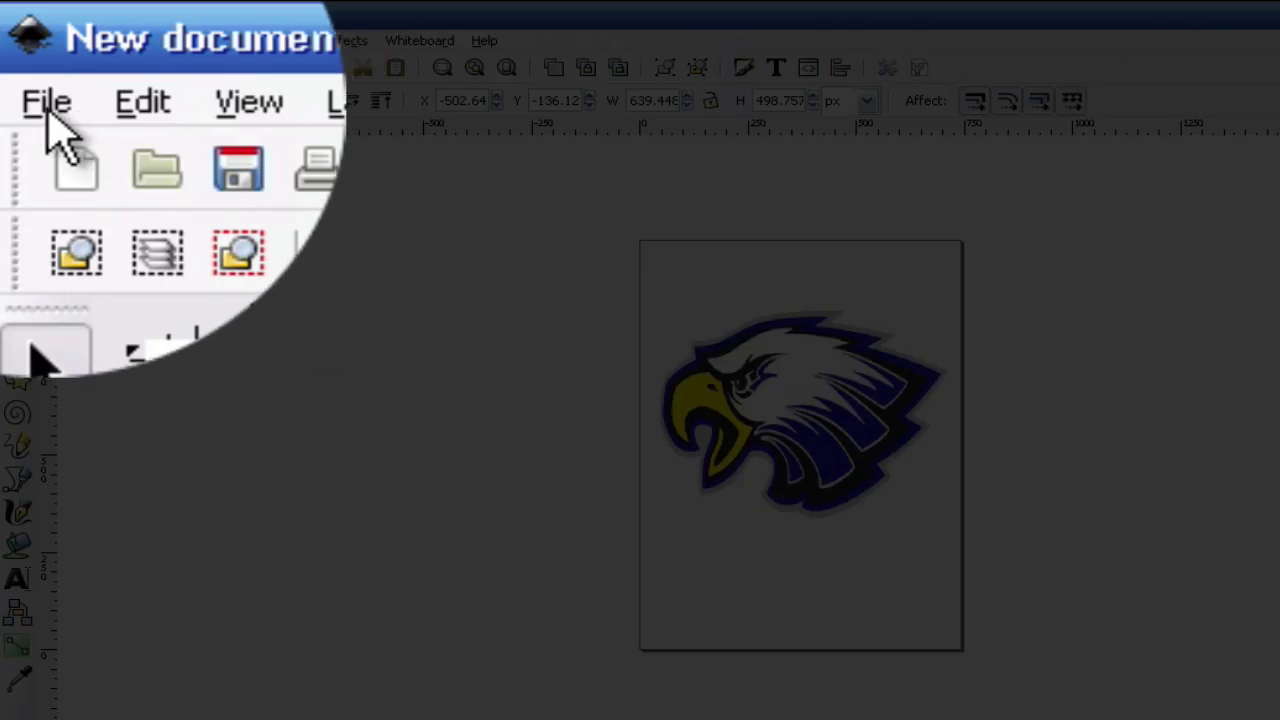
pyautogui.click(48, 110)
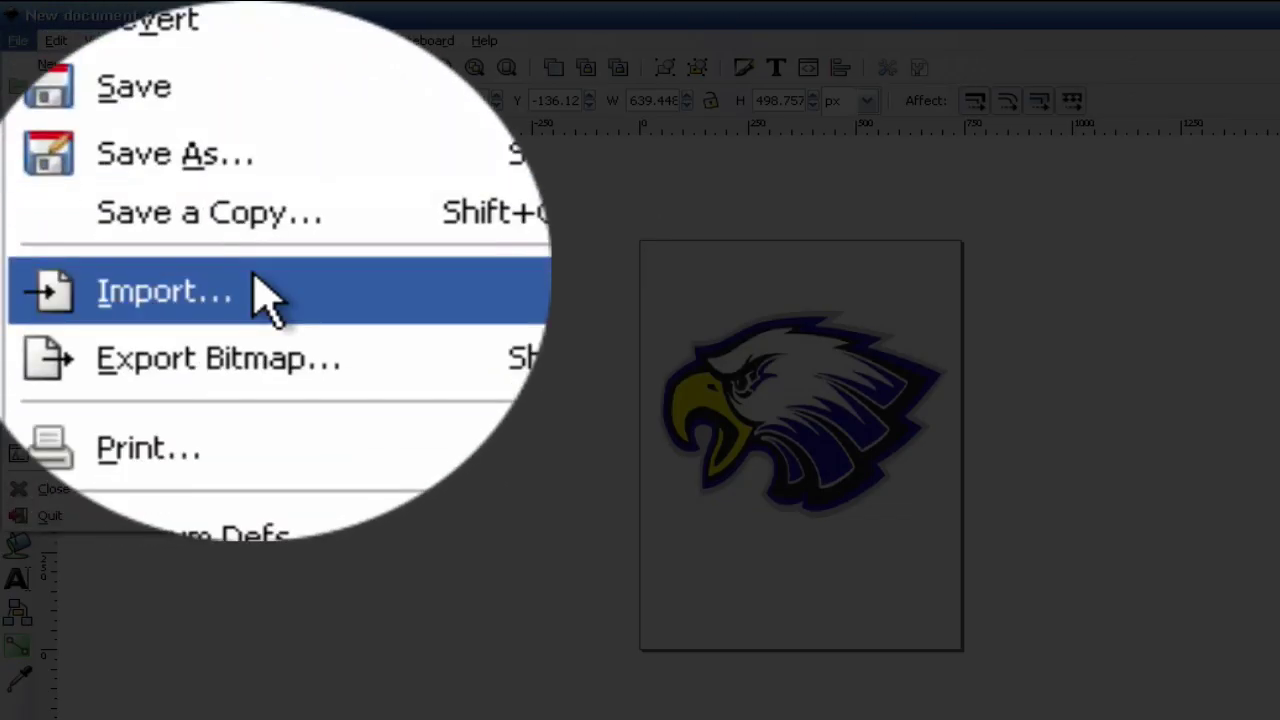
pyautogui.click(106, 240)
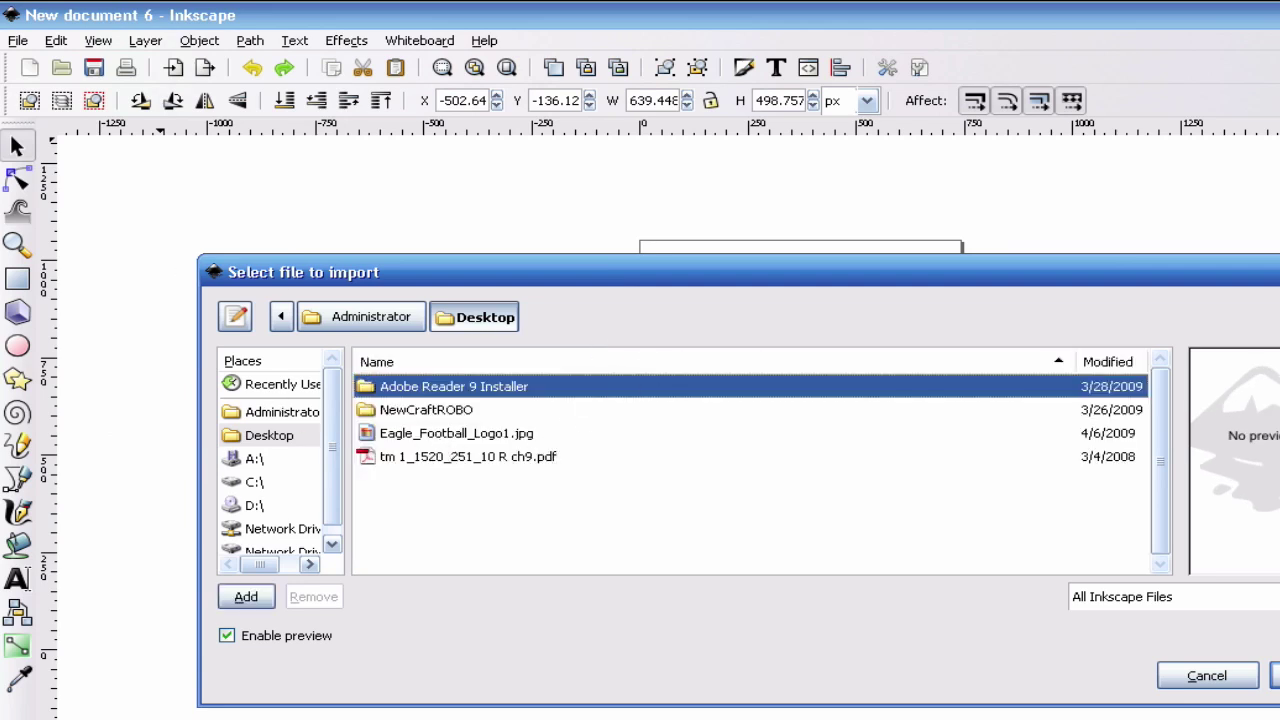
pyautogui.click(1235, 680)
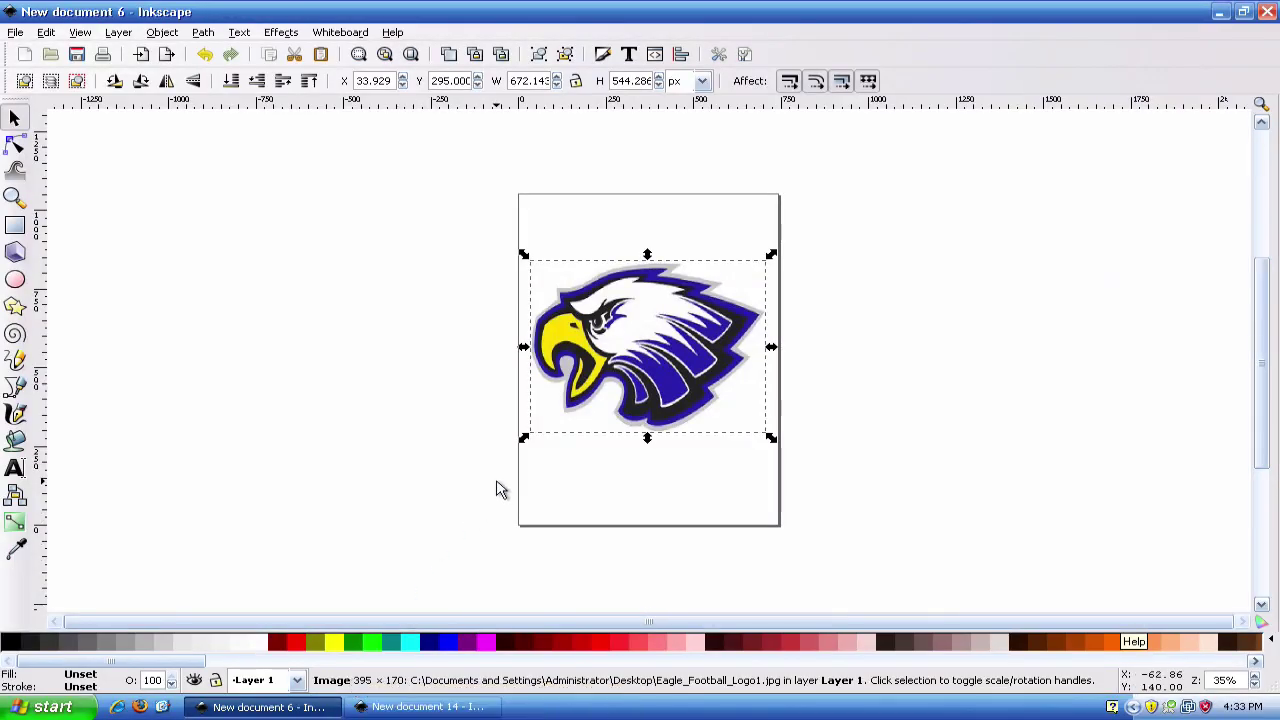
# Step: Open Trace Bitmap, move its dialog toward the centre, and choose Colors under Multiple scans
pyautogui.click(204, 33)
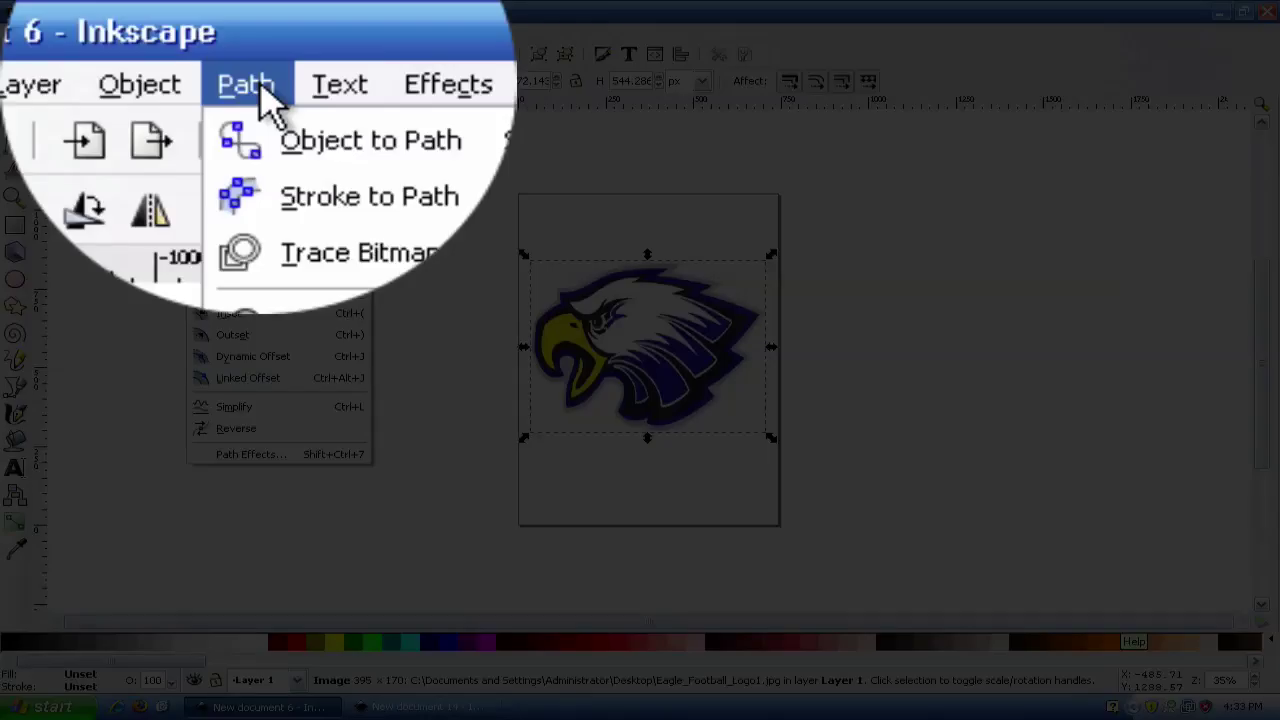
pyautogui.click(245, 101)
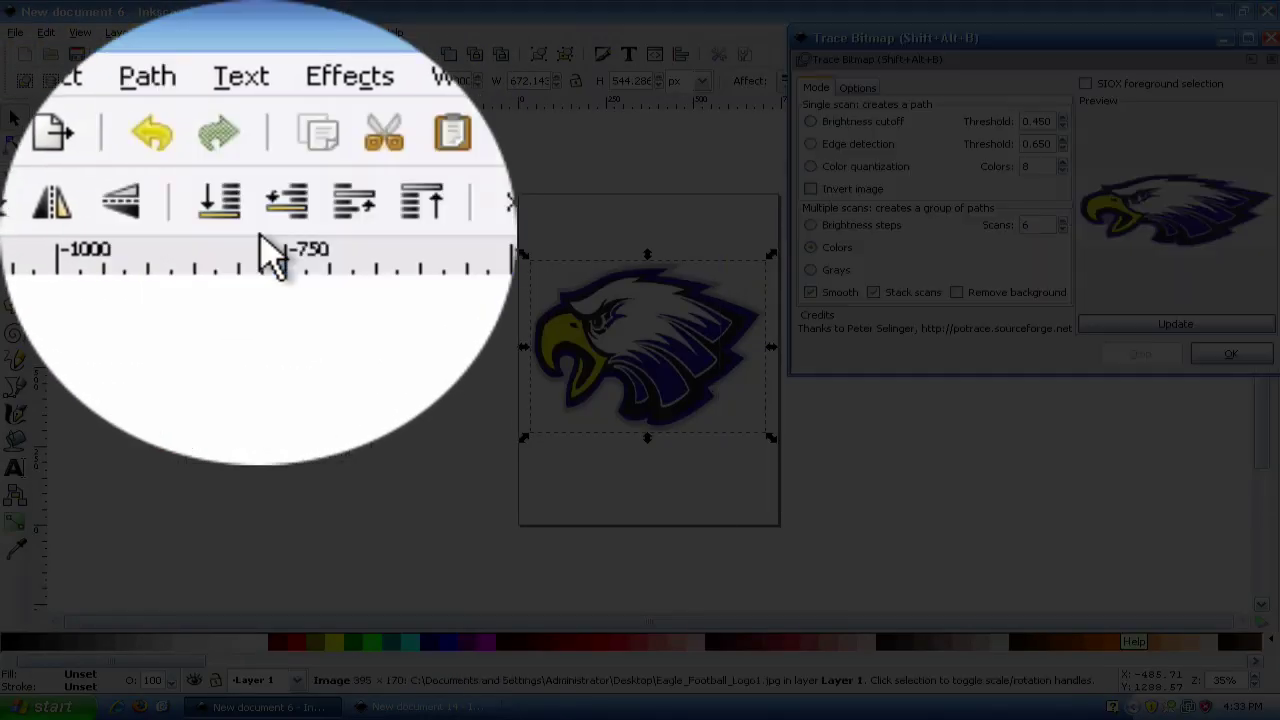
pyautogui.moveTo(928, 45)
pyautogui.mouseDown()
pyautogui.moveTo(275, 88)
pyautogui.moveTo(175, 115)
pyautogui.moveTo(200, 130)
pyautogui.moveTo(220, 117)
pyautogui.moveTo(208, 119)
pyautogui.mouseUp()
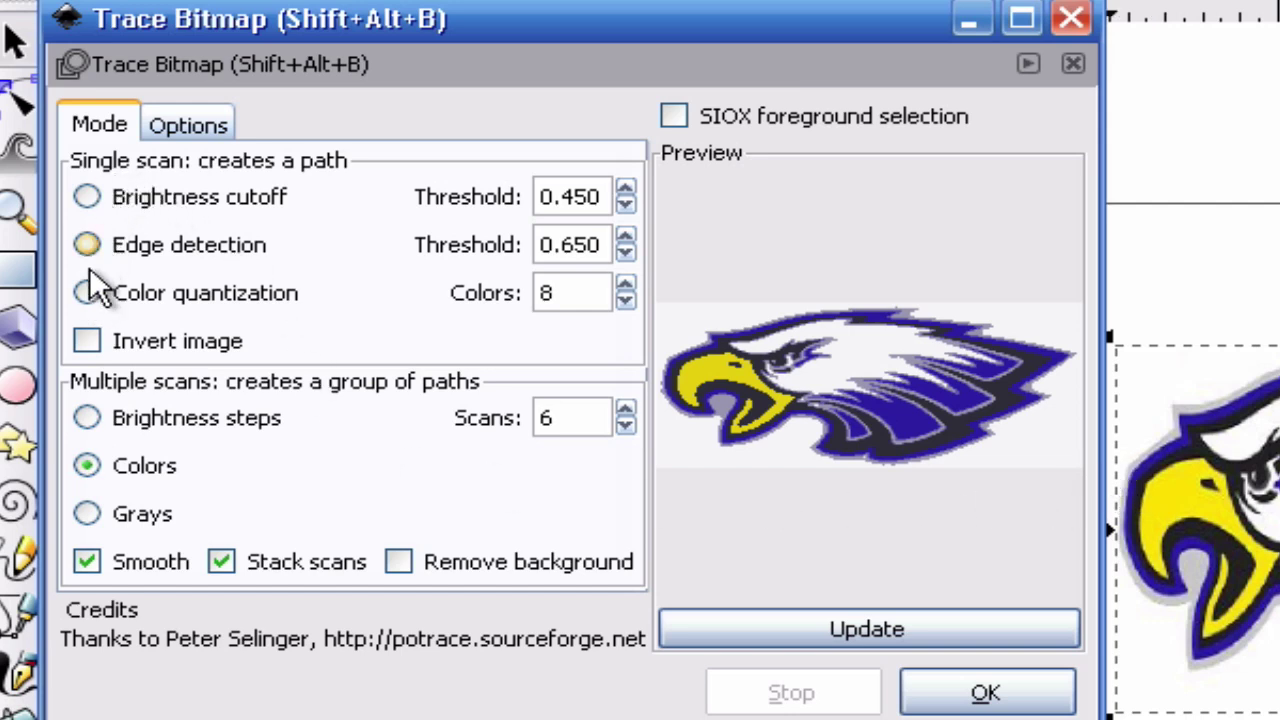
pyautogui.click(85, 464)
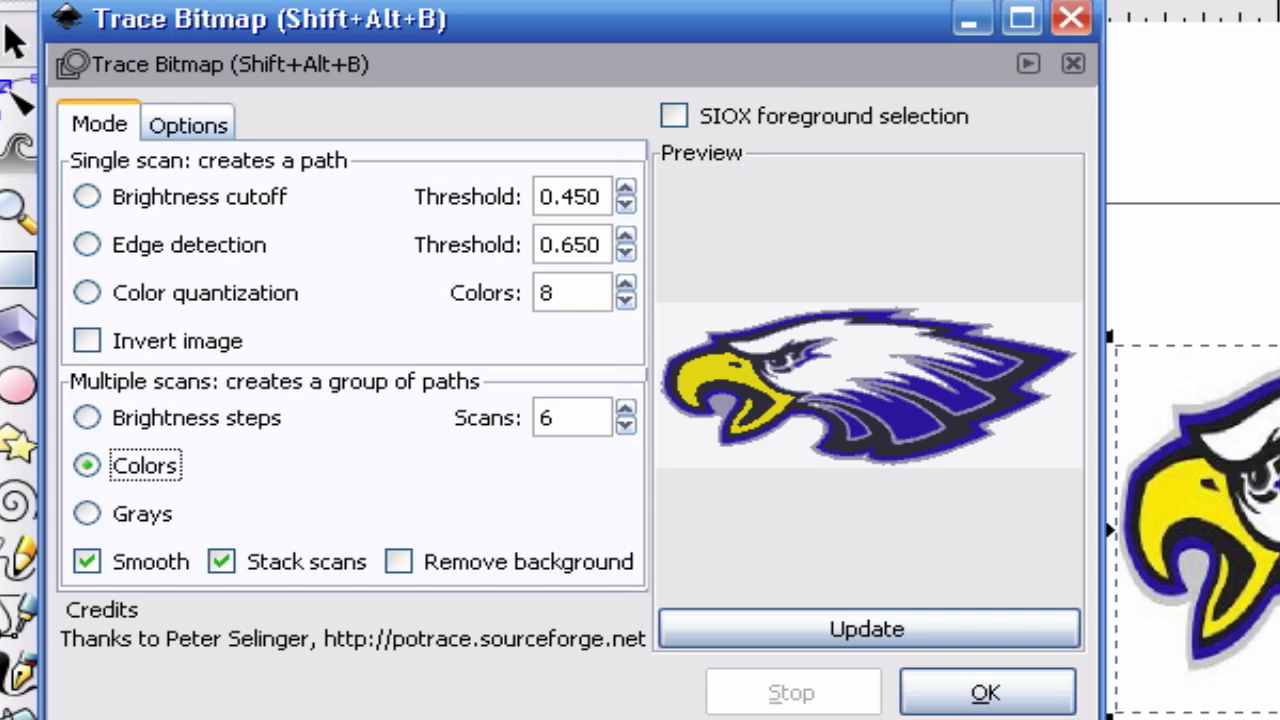
# Step: Lower Scans to 2 and preview the colour trace
pyautogui.click(625, 426)
pyautogui.click(625, 426)
pyautogui.click(625, 426)
pyautogui.click(625, 426)
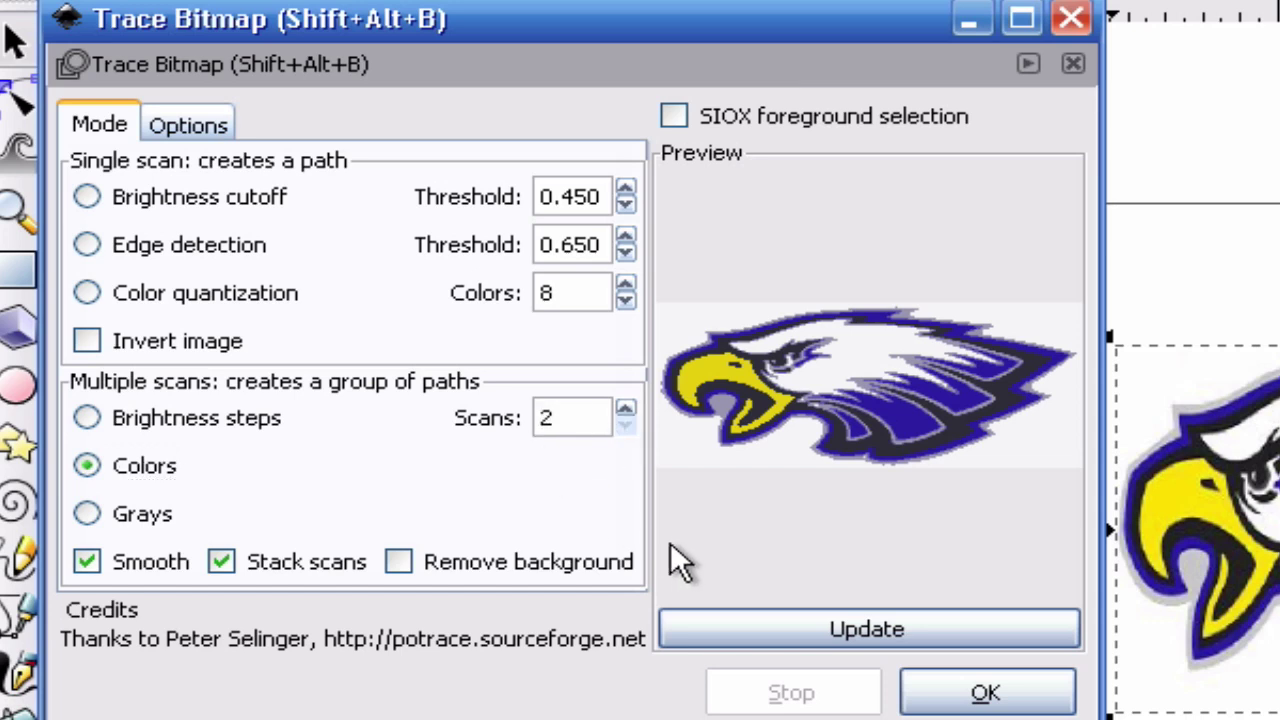
pyautogui.click(860, 626)
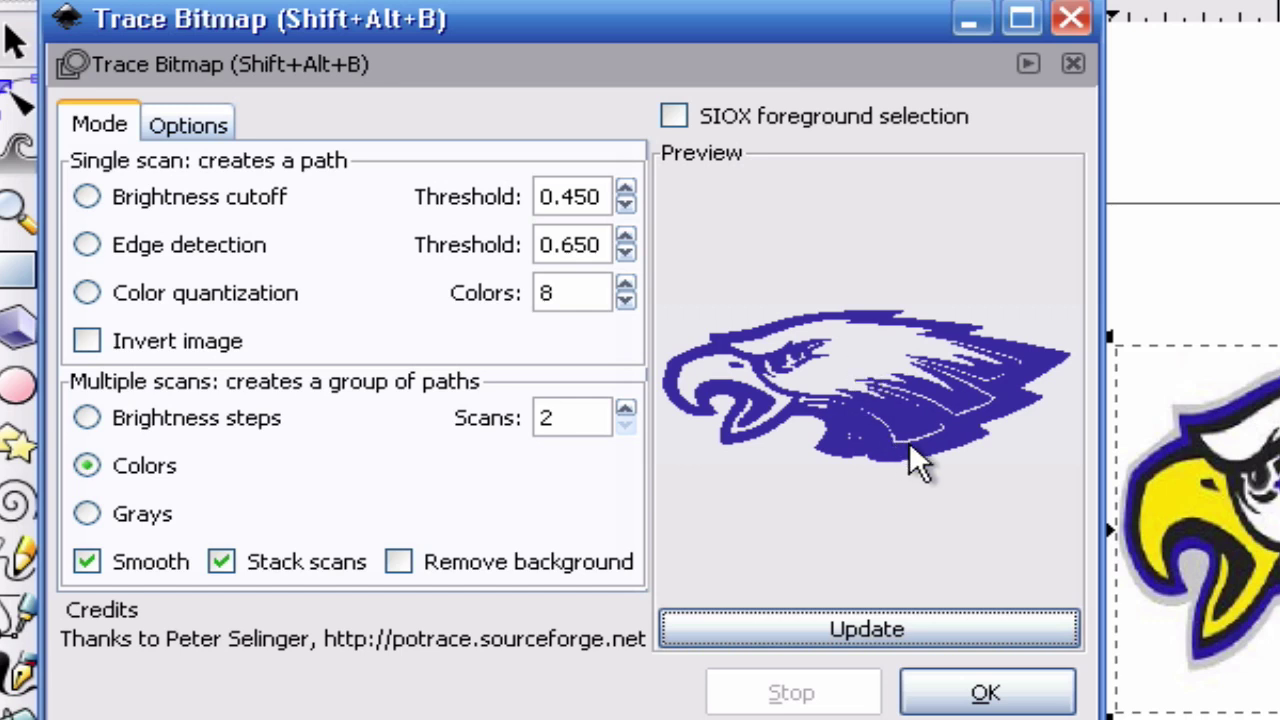
# Step: Raise Scans back to 6, preview again, and run the trace with OK
pyautogui.click(623, 410)
pyautogui.click(623, 410)
pyautogui.click(623, 410)
pyautogui.click(623, 410)
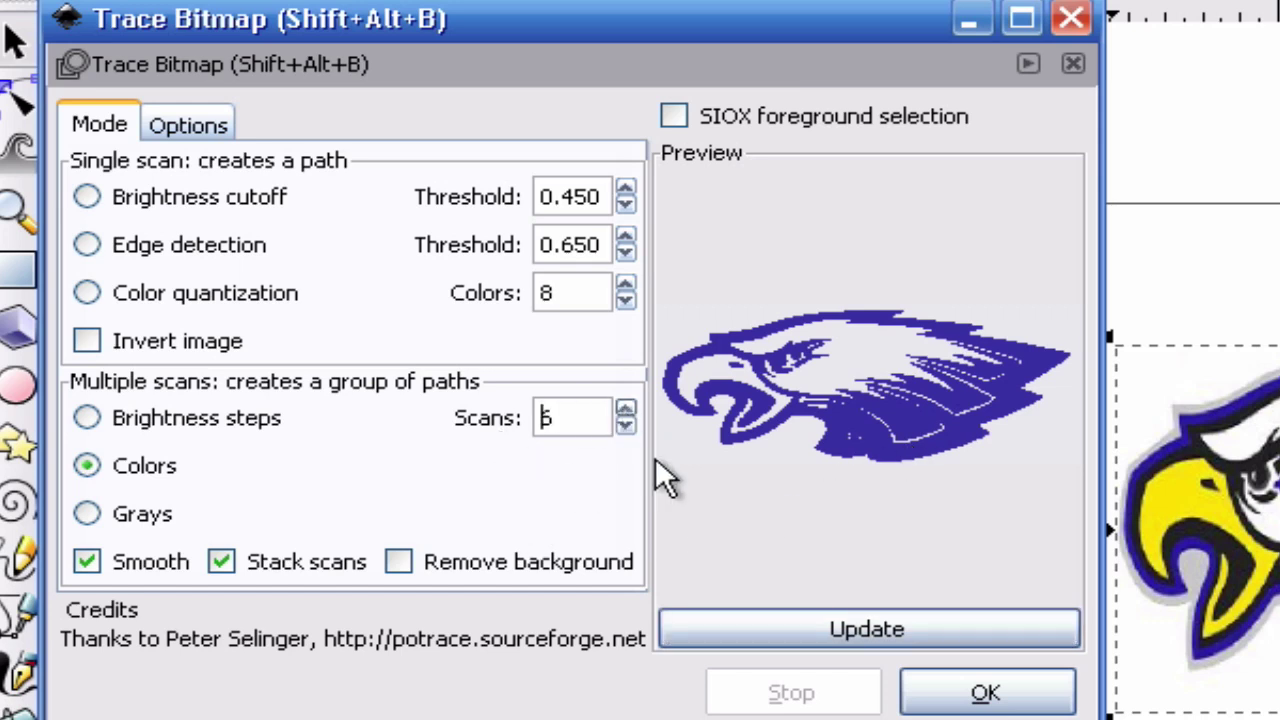
pyautogui.click(824, 616)
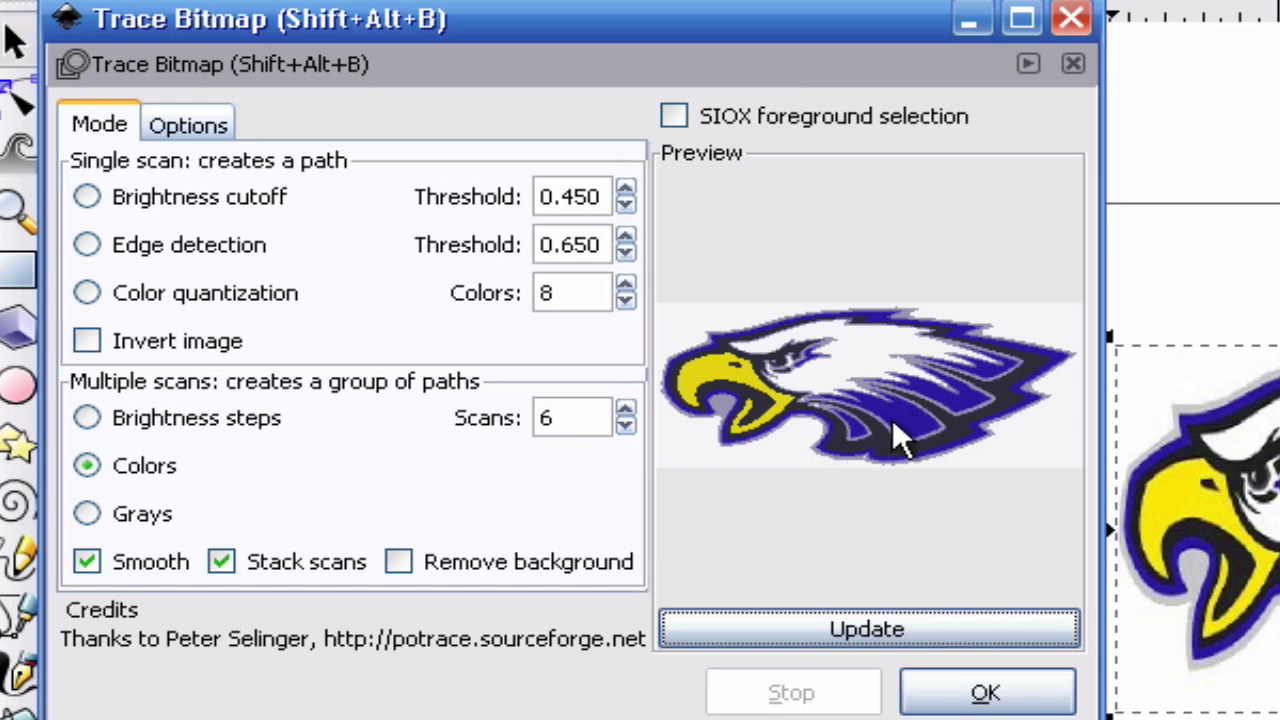
pyautogui.click(972, 692)
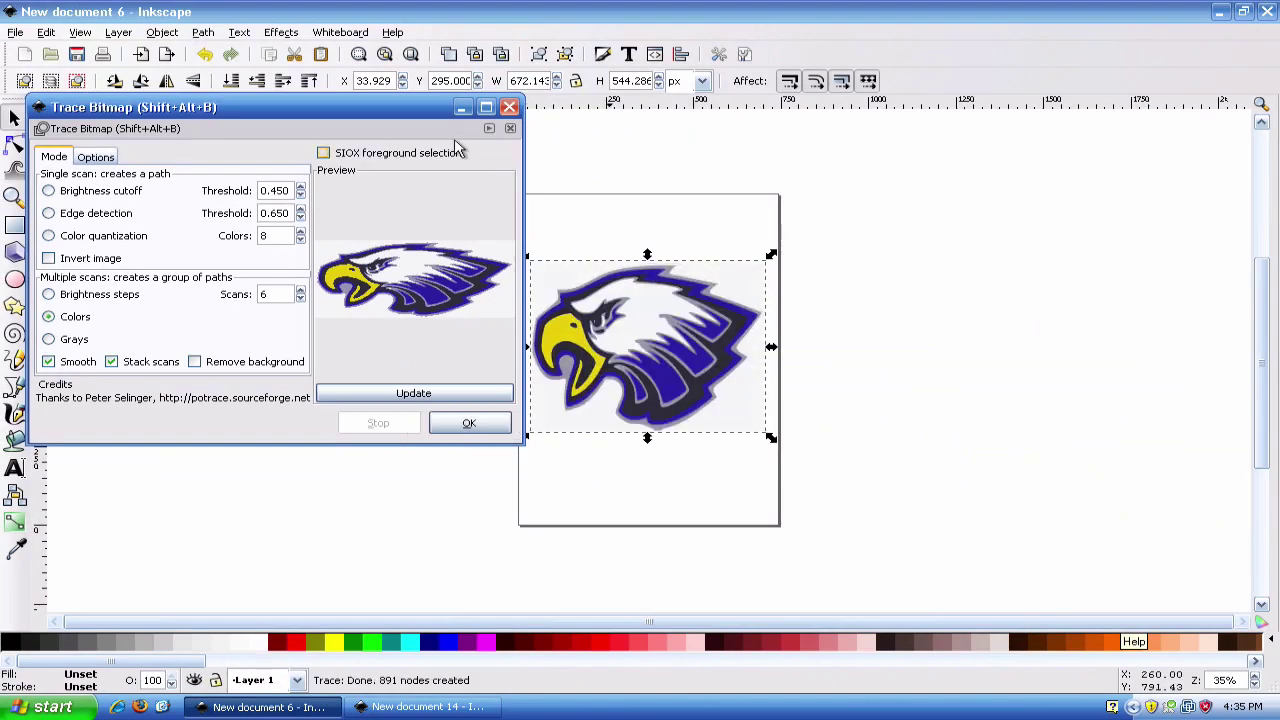
# Step: Close Trace Bitmap and drag the traced eagle group to the right of the page
pyautogui.click(509, 107)
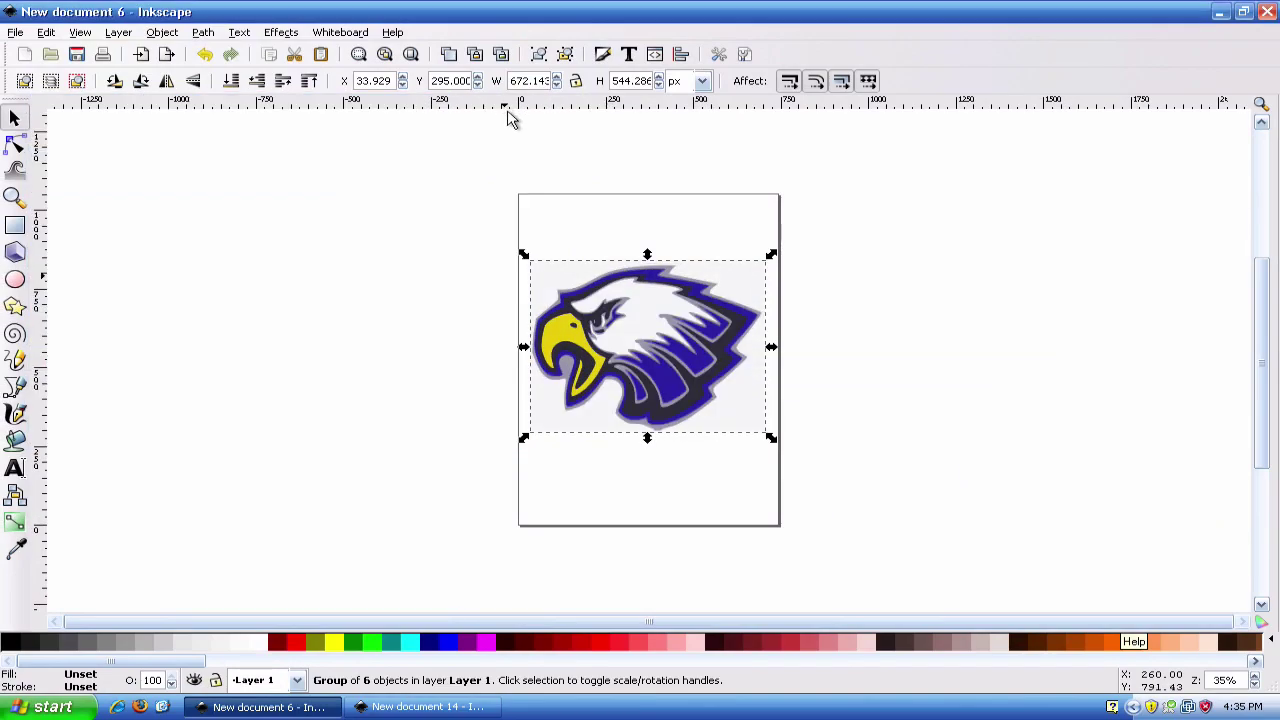
pyautogui.click(641, 337)
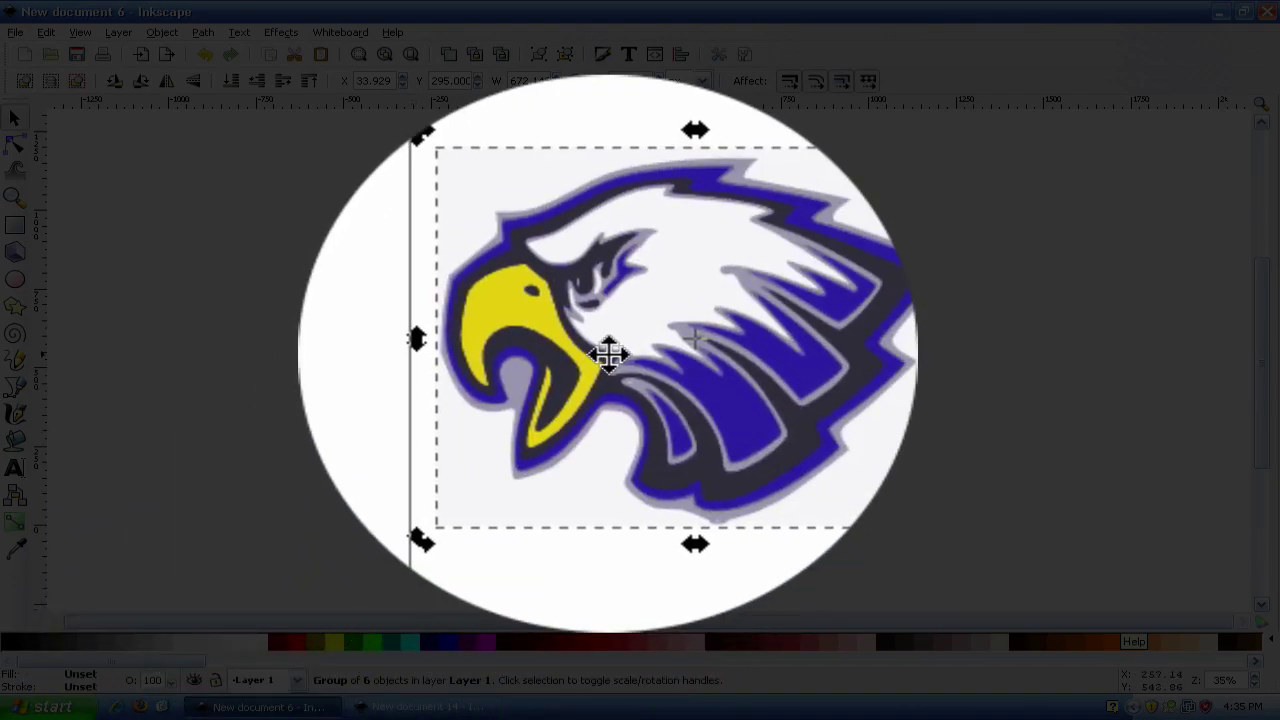
pyautogui.click(609, 367)
pyautogui.moveTo(612, 354); pyautogui.dragTo(921, 347)
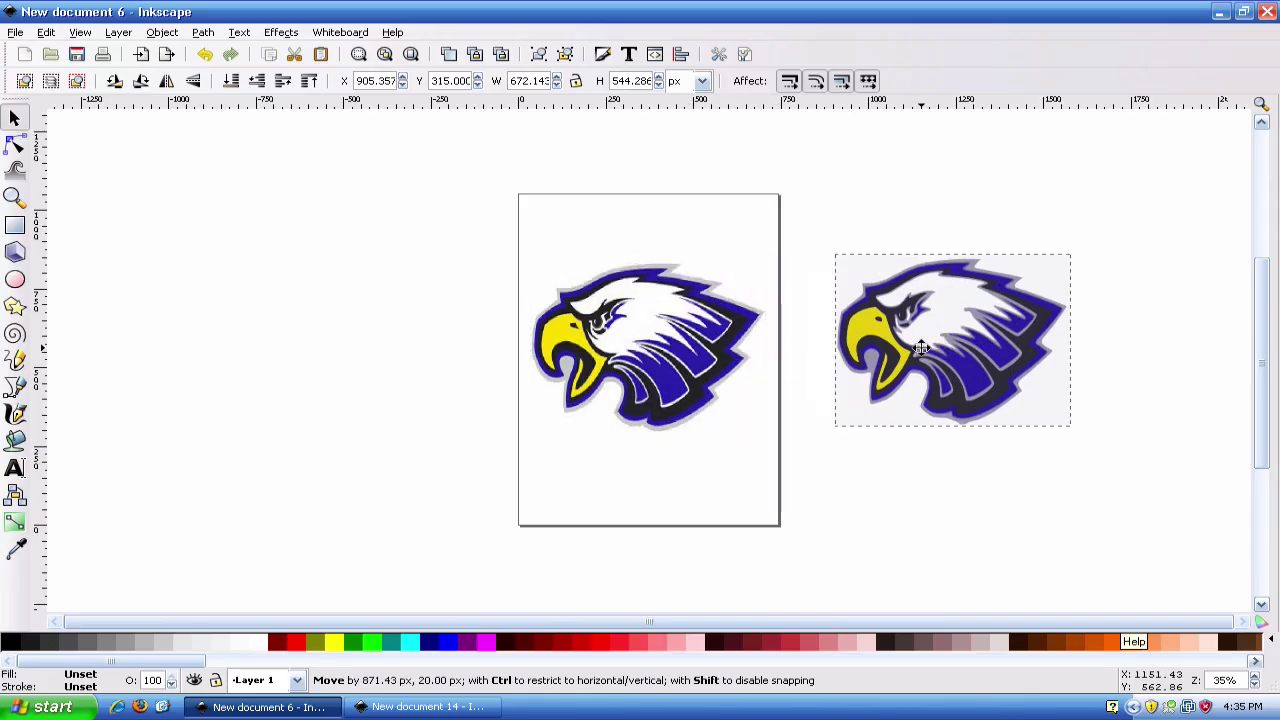
# Step: Delete the original eagle bitmap and move the traced group back onto the page
pyautogui.click(648, 345)
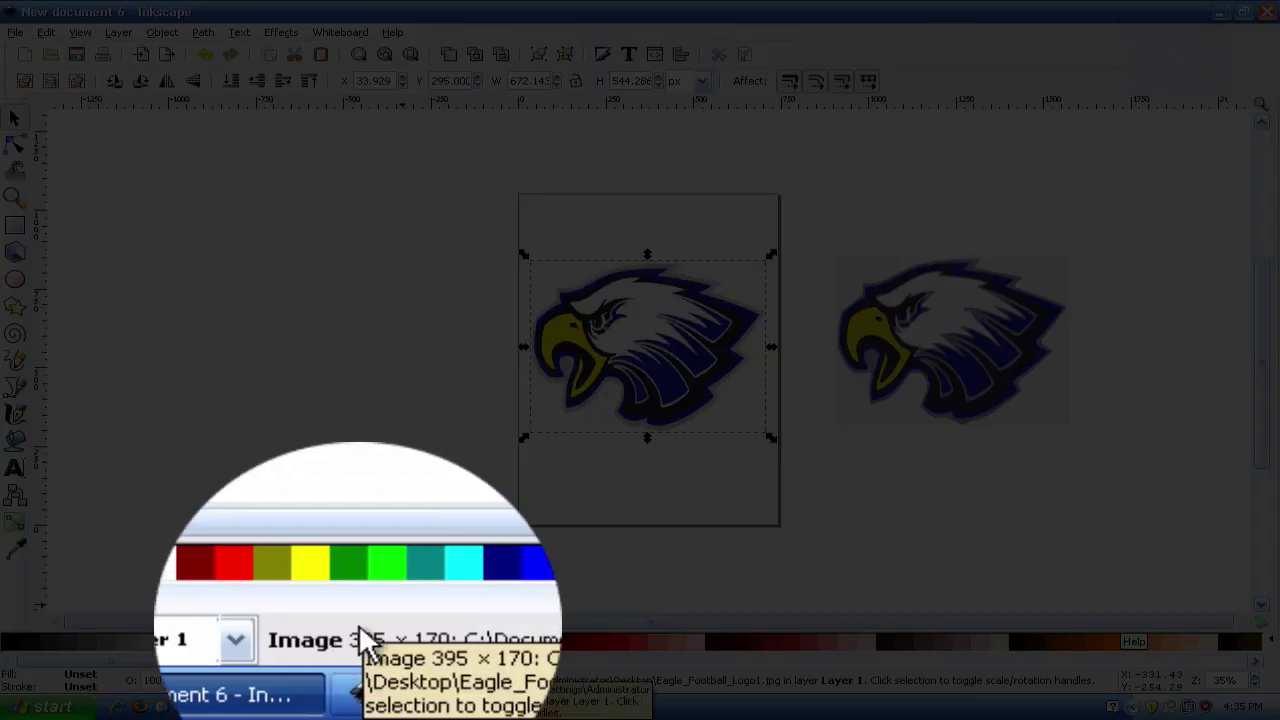
pyautogui.press('Delete')
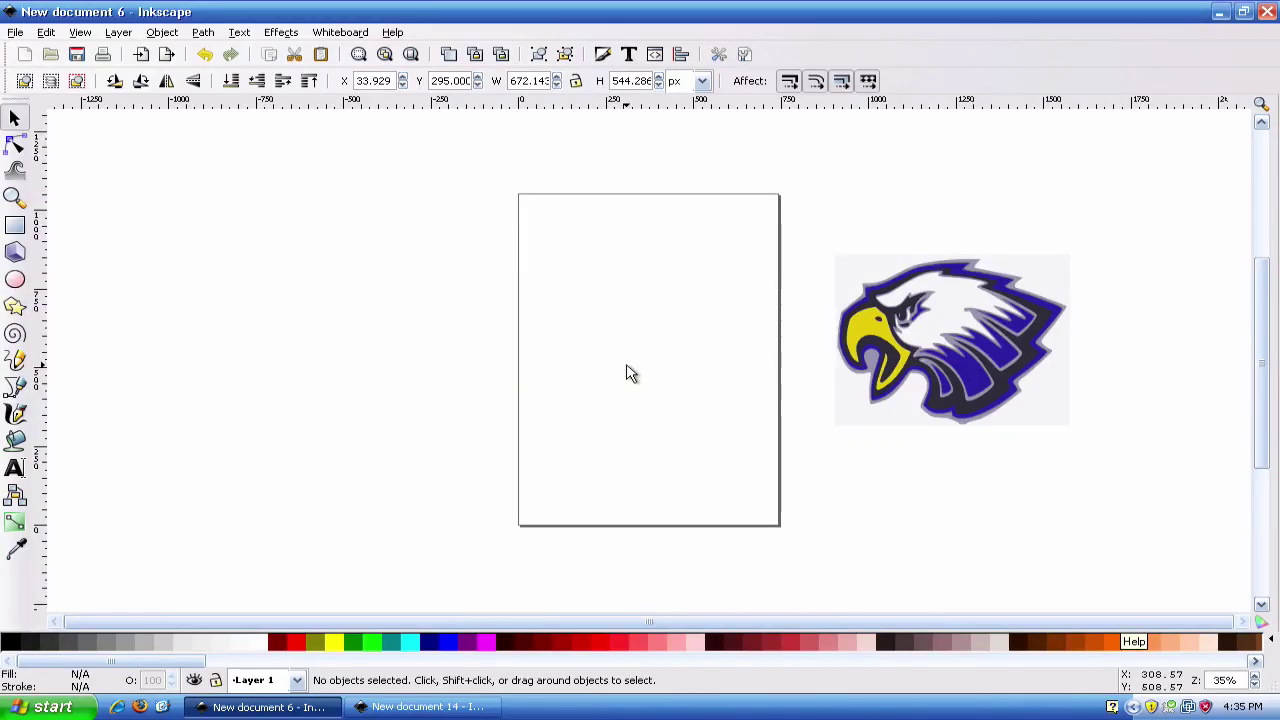
pyautogui.moveTo(934, 323); pyautogui.dragTo(607, 338)
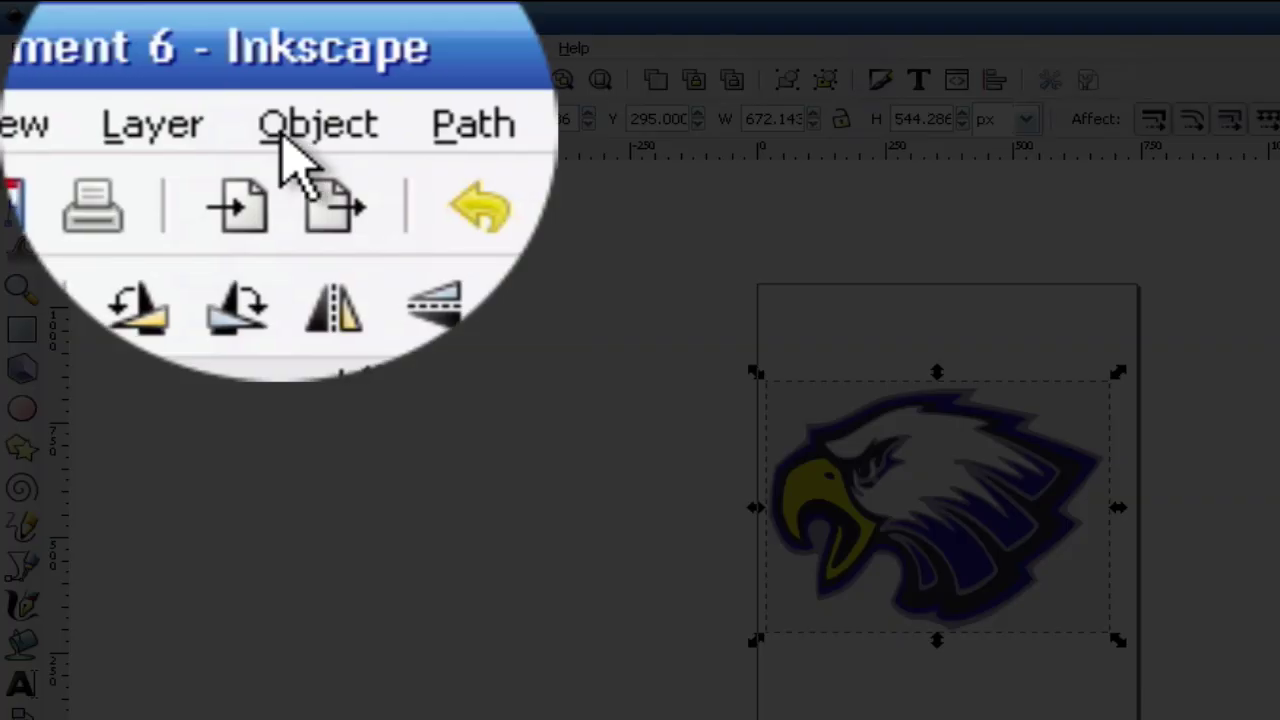
# Step: Ungroup the traced eagle and move grey left, blue right, and purple upper-left off the page
pyautogui.click(161, 32)
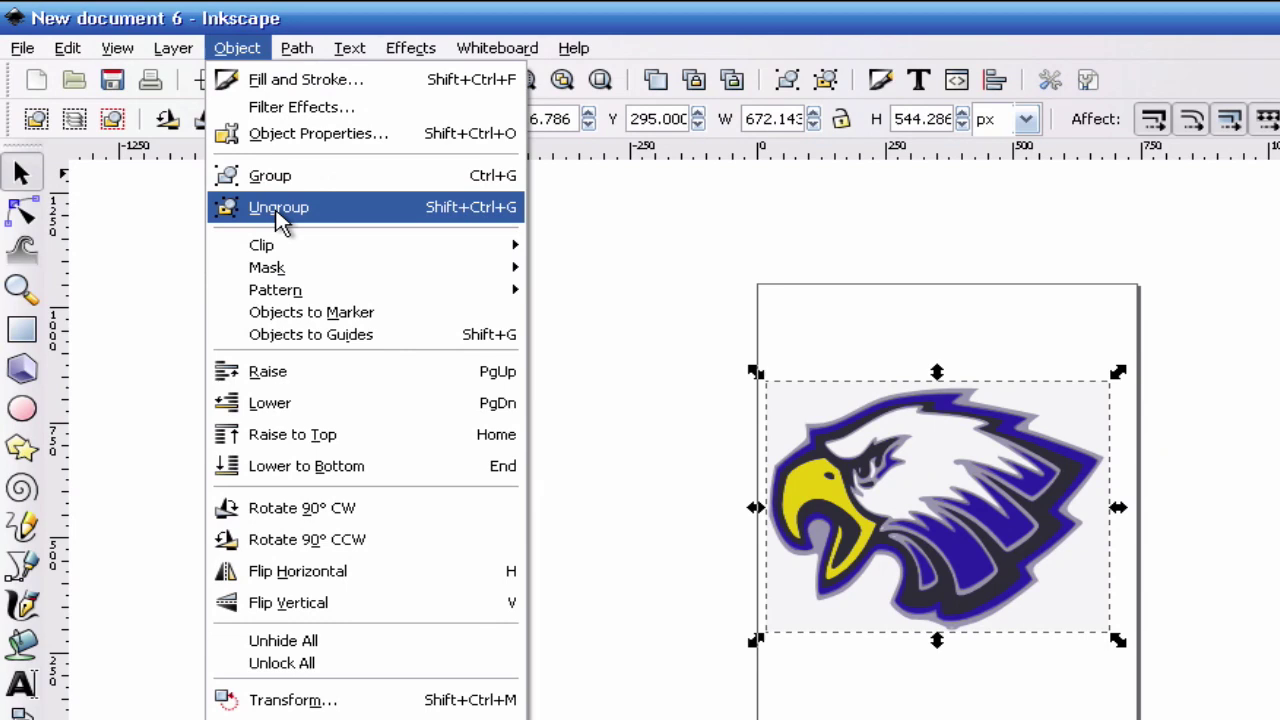
pyautogui.click(278, 210)
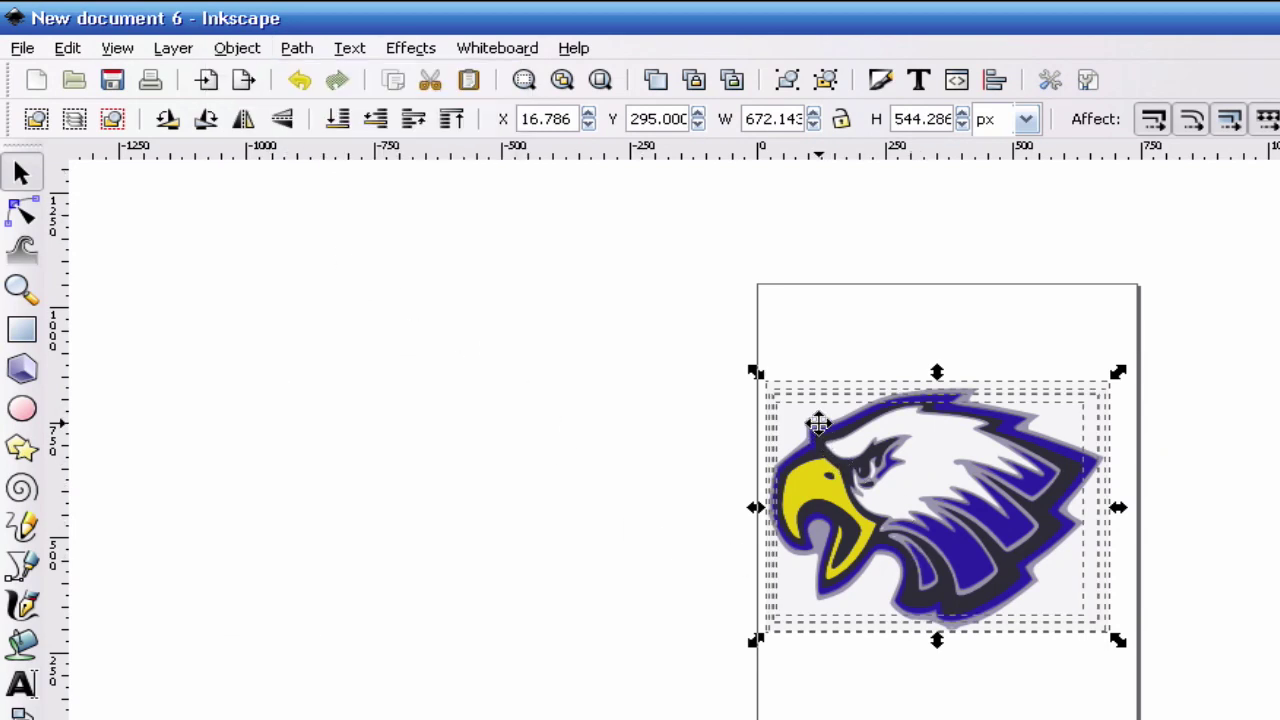
pyautogui.click(1213, 390)
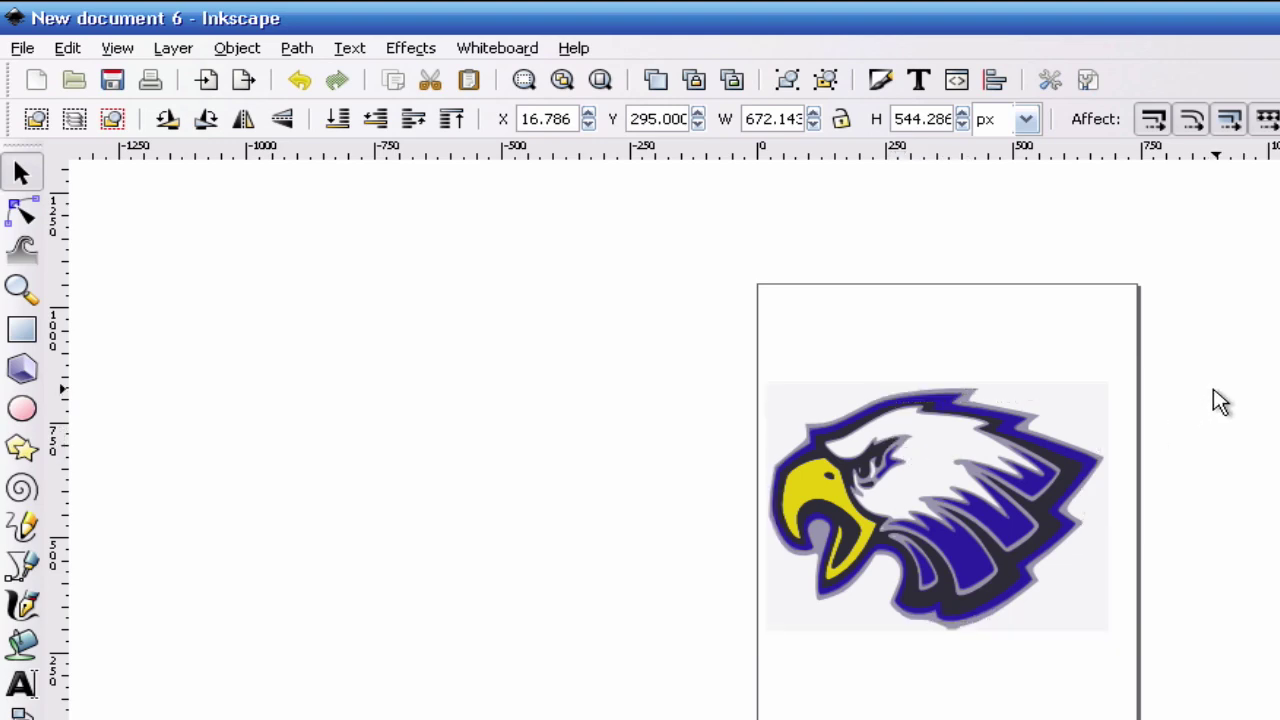
pyautogui.click(956, 453)
pyautogui.moveTo(955, 453)
pyautogui.mouseDown()
pyautogui.moveTo(903, 503)
pyautogui.moveTo(516, 546)
pyautogui.mouseUp()
pyautogui.moveTo(792, 515); pyautogui.dragTo(1276, 485)
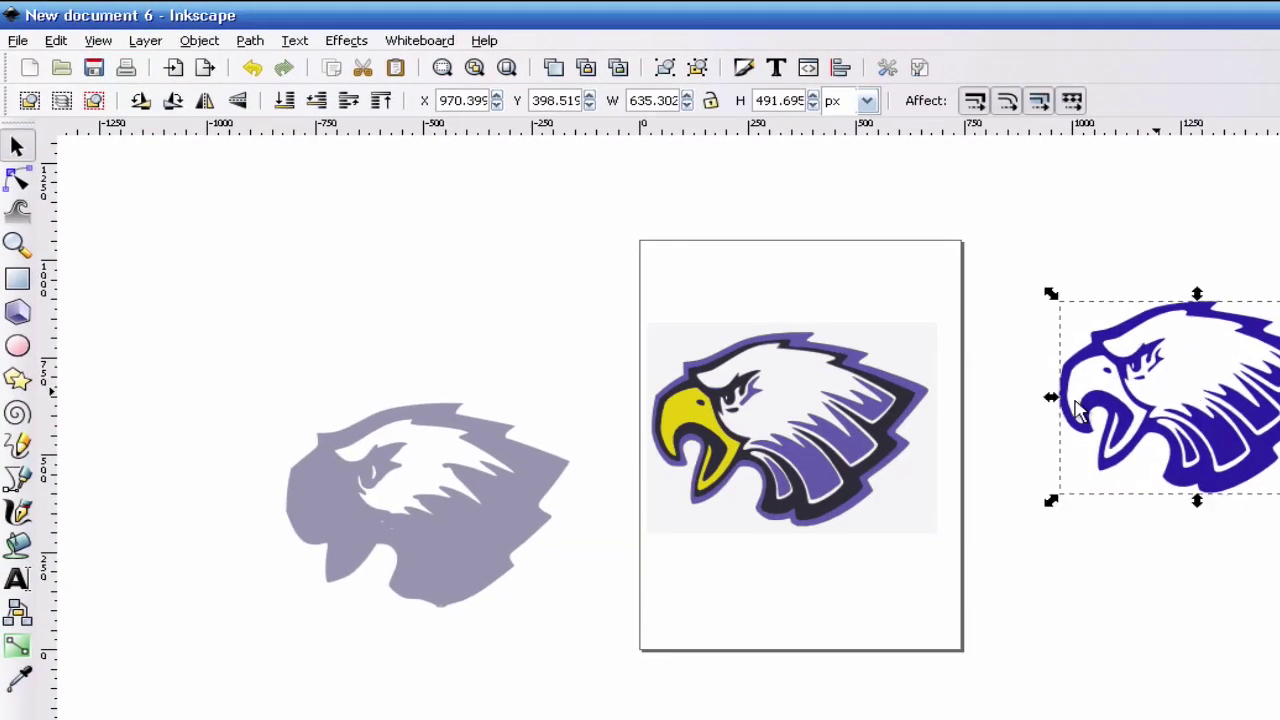
pyautogui.moveTo(812, 423); pyautogui.dragTo(460, 303)
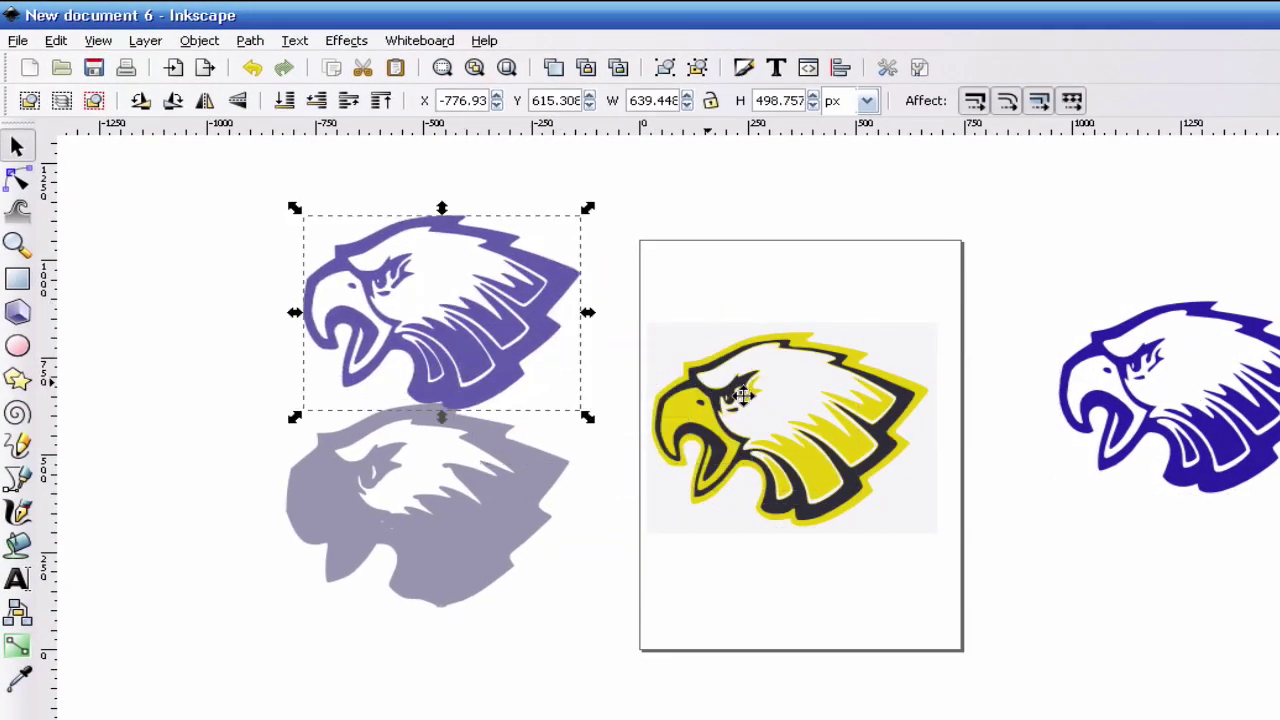
# Step: Delete the pale background rectangle and place the yellow eagle above the page
pyautogui.moveTo(743, 395); pyautogui.dragTo(829, 563)
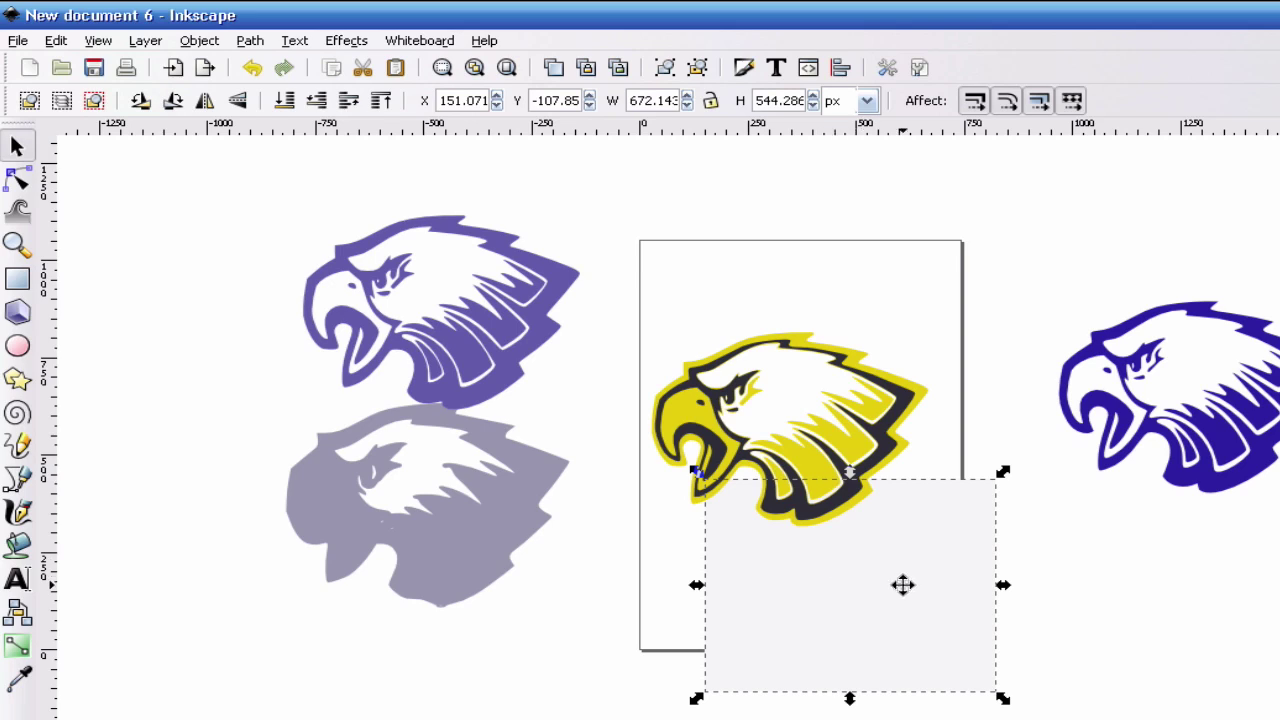
pyautogui.press('Delete')
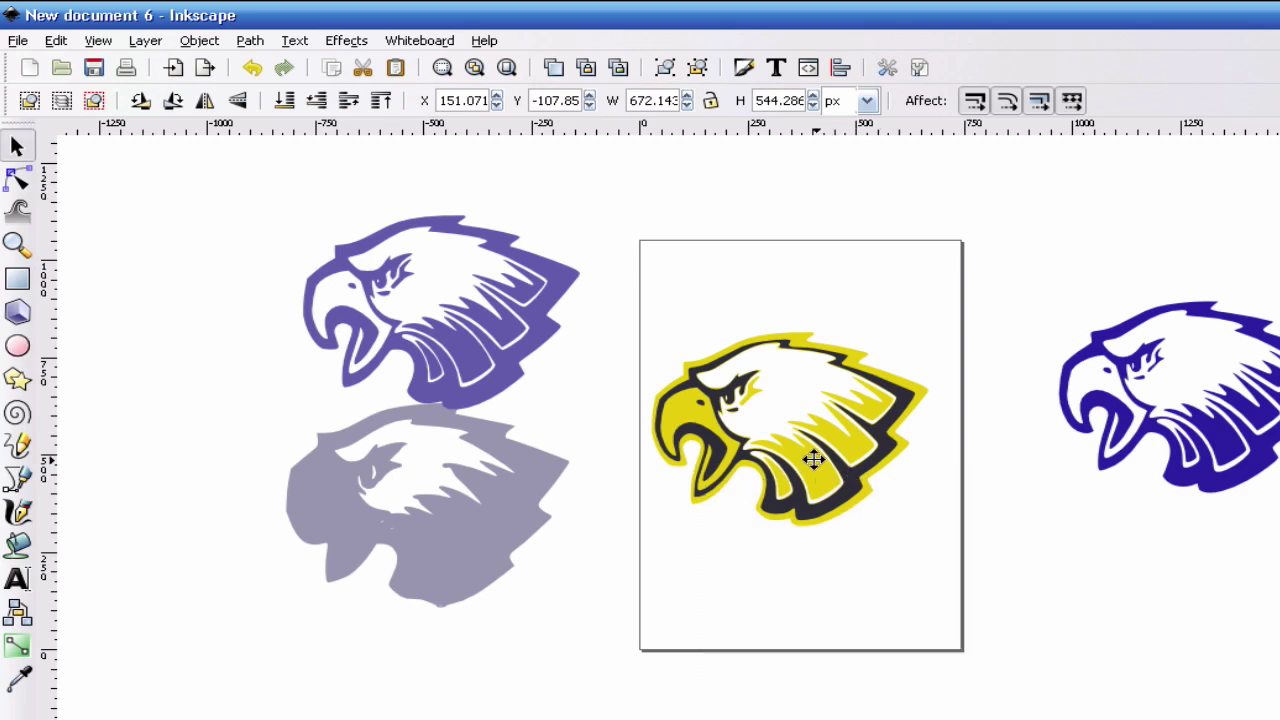
pyautogui.moveTo(812, 458); pyautogui.dragTo(1238, 201)
pyautogui.moveTo(954, 437); pyautogui.dragTo(966, 406)
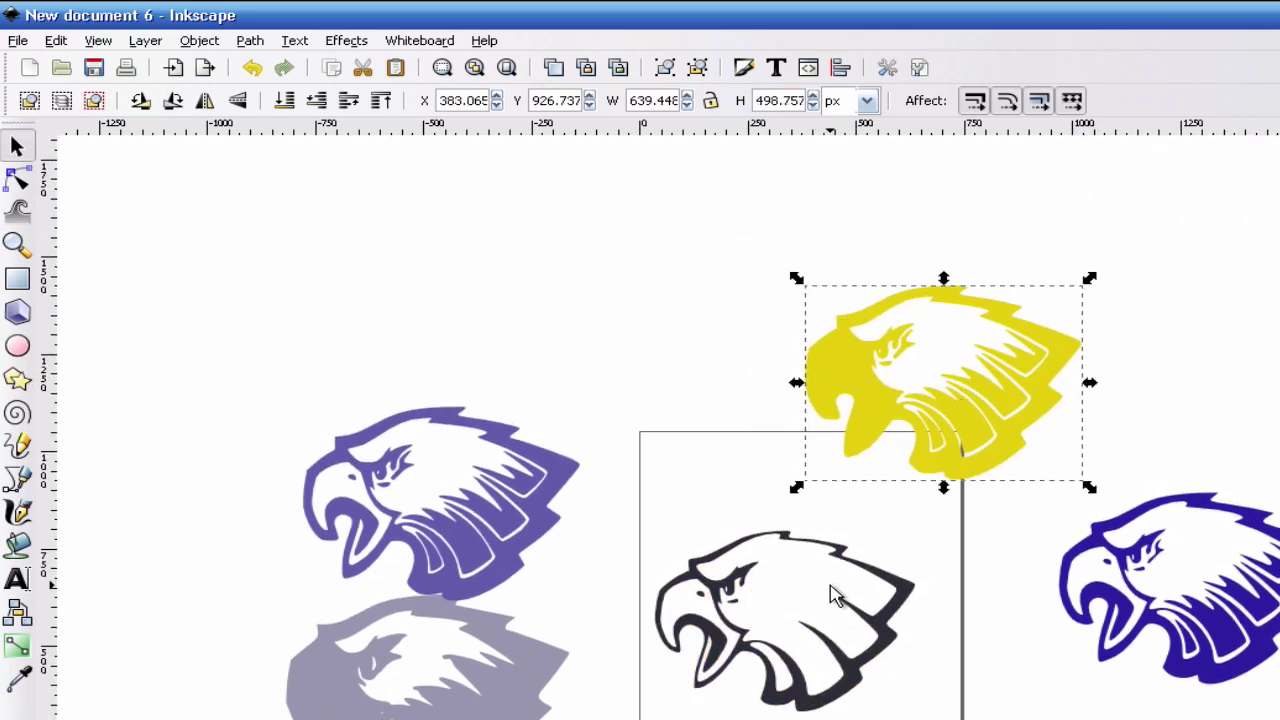
# Step: Select the black eagle outline and copy it with Edit > Copy
pyautogui.click(790, 590)
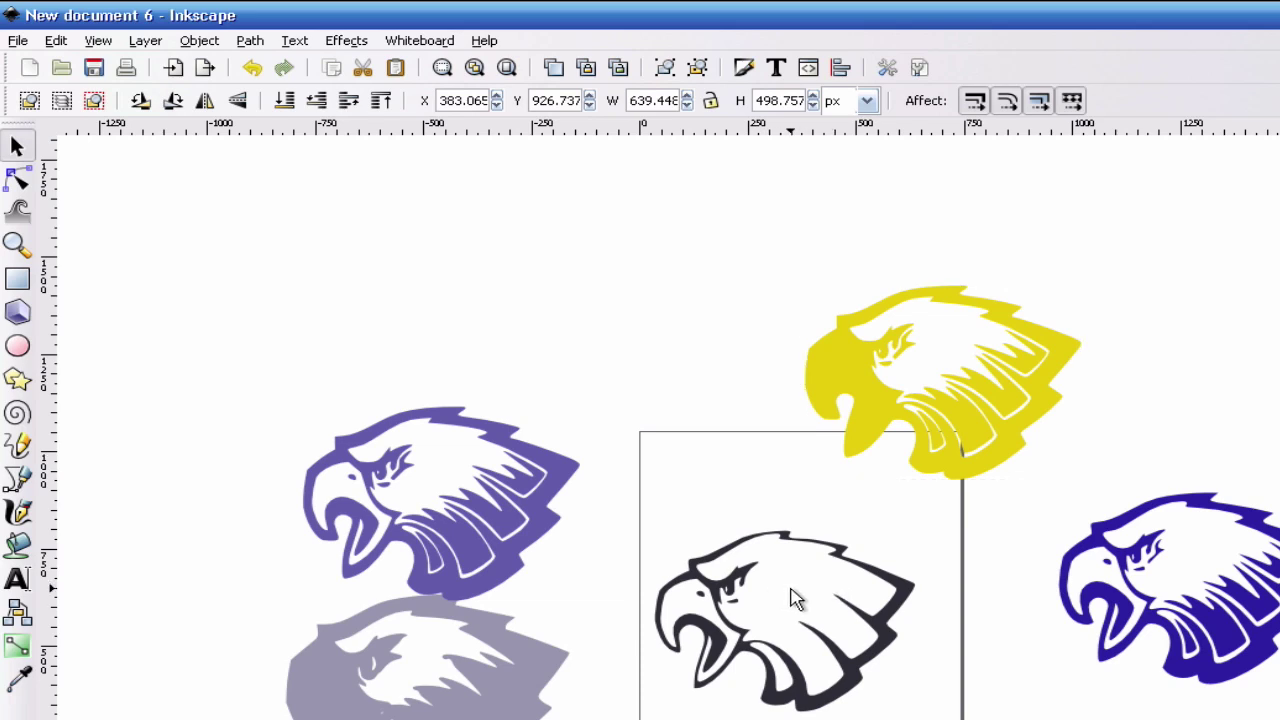
pyautogui.click(847, 655)
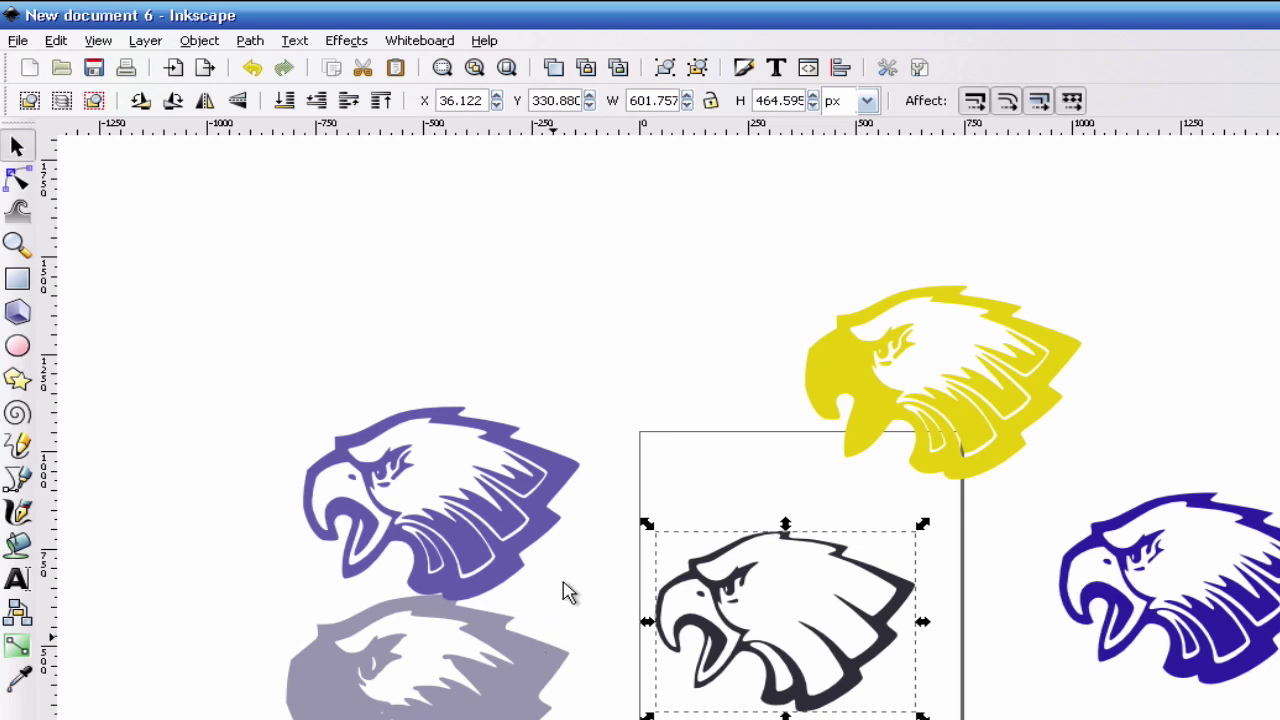
pyautogui.click(55, 41)
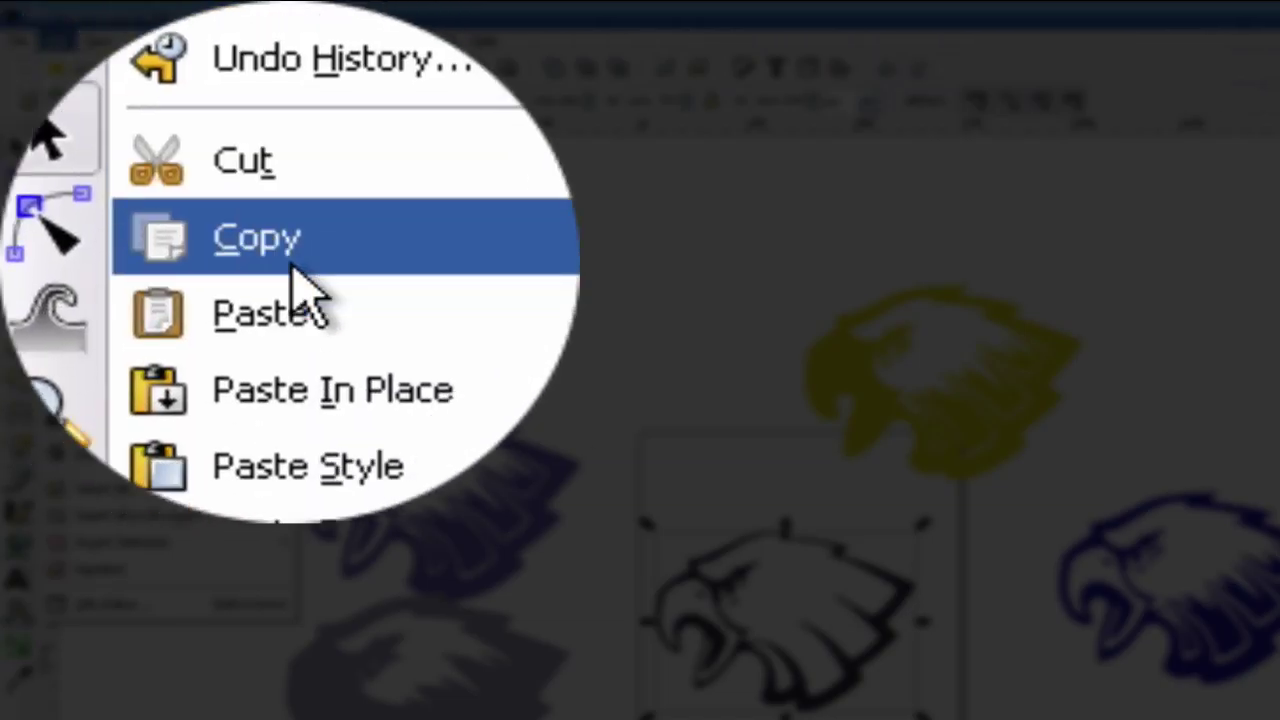
pyautogui.click(298, 270)
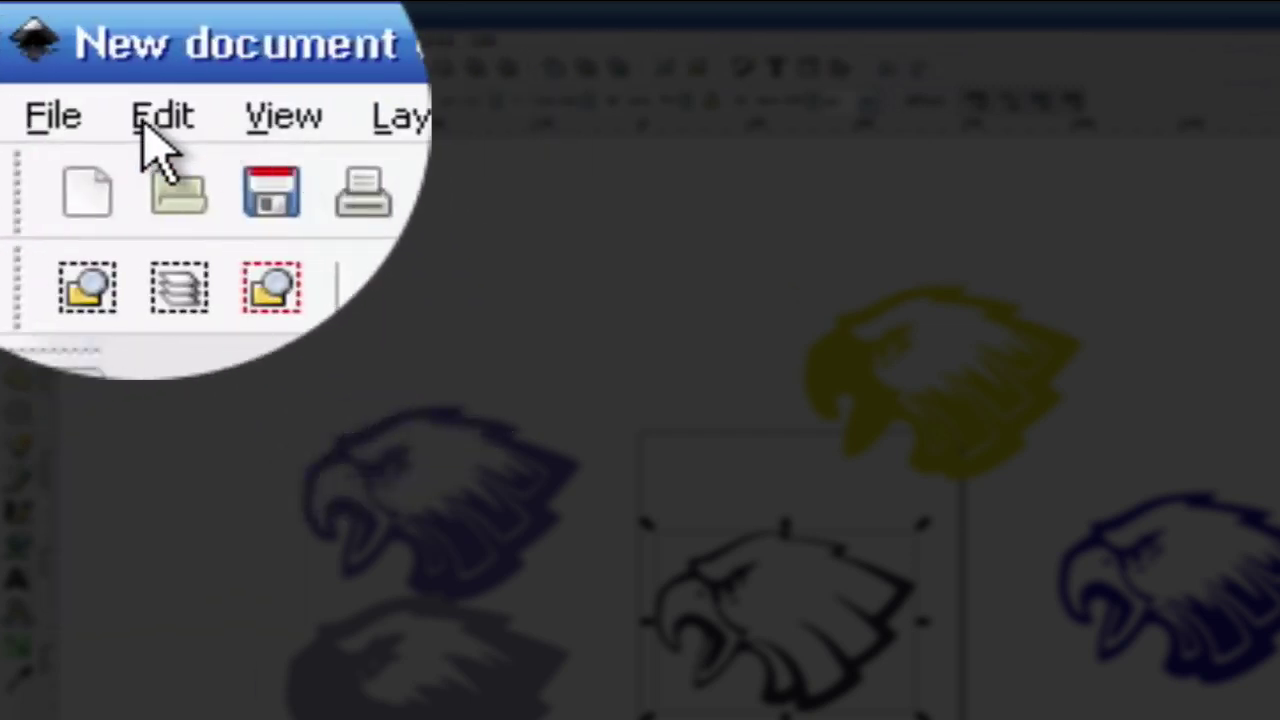
# Step: Create a new document and paste the black eagle into it
pyautogui.click(76, 200)
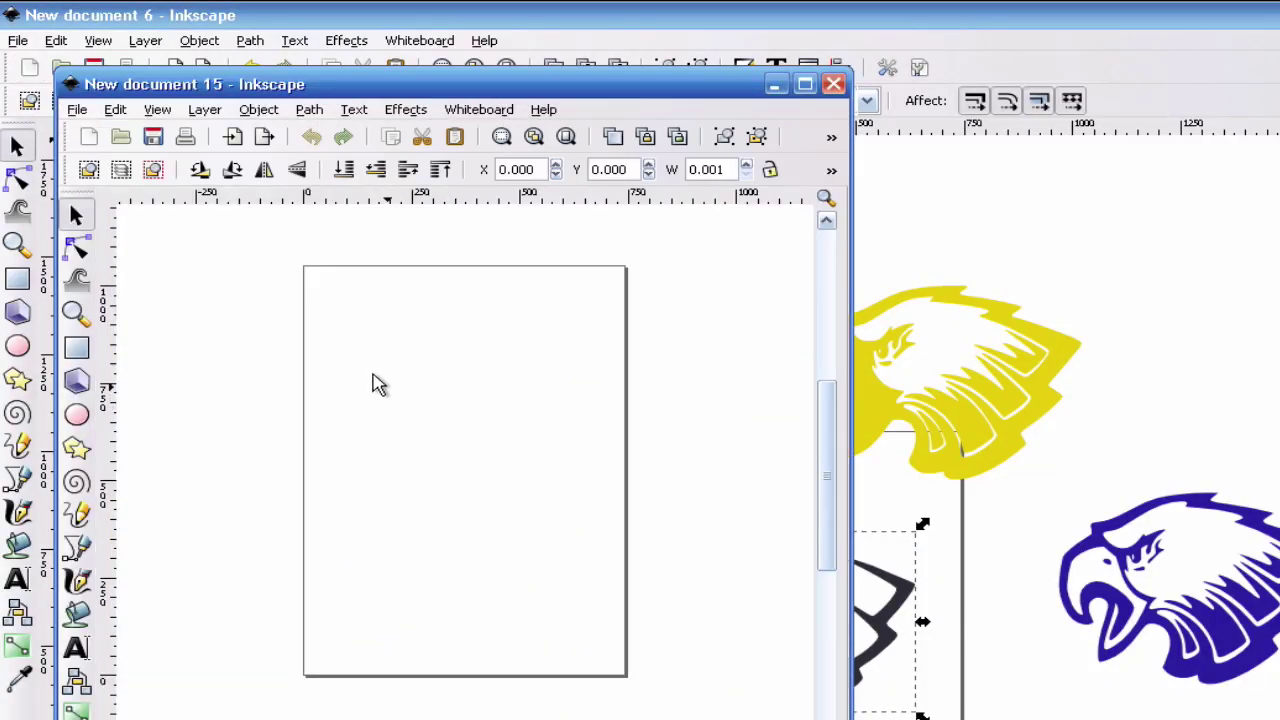
pyautogui.click(115, 109)
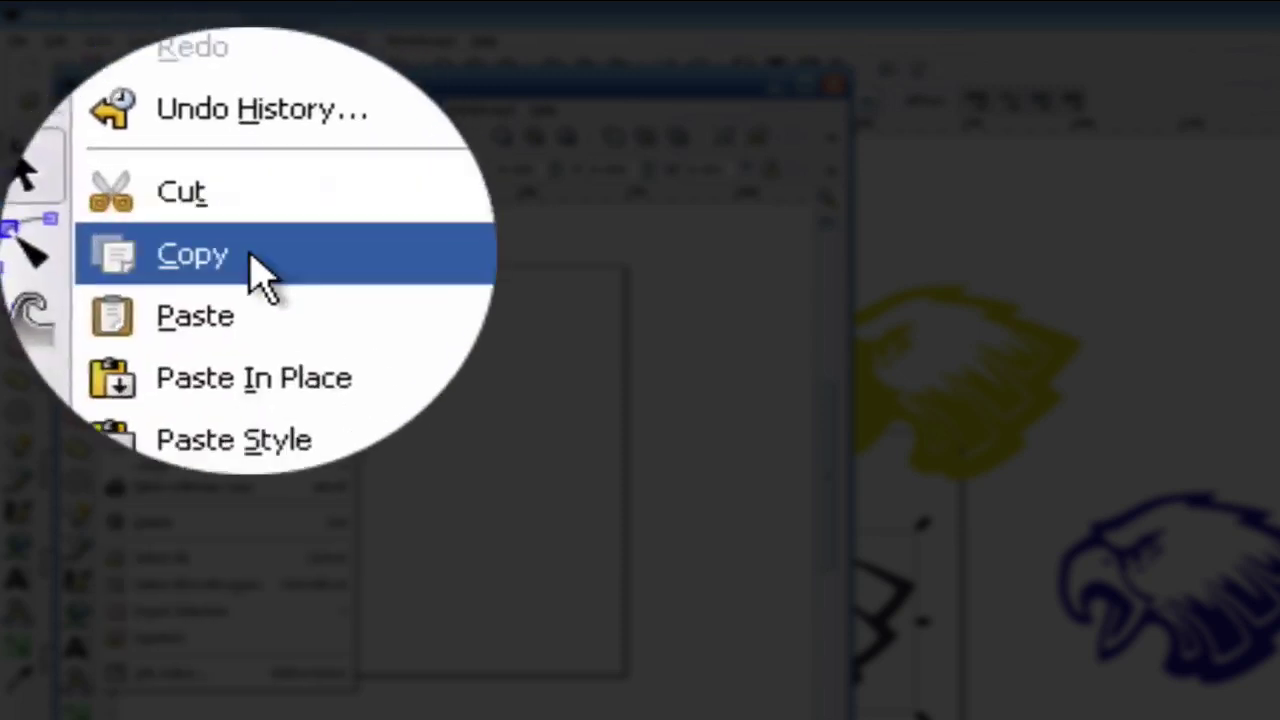
pyautogui.click(158, 248)
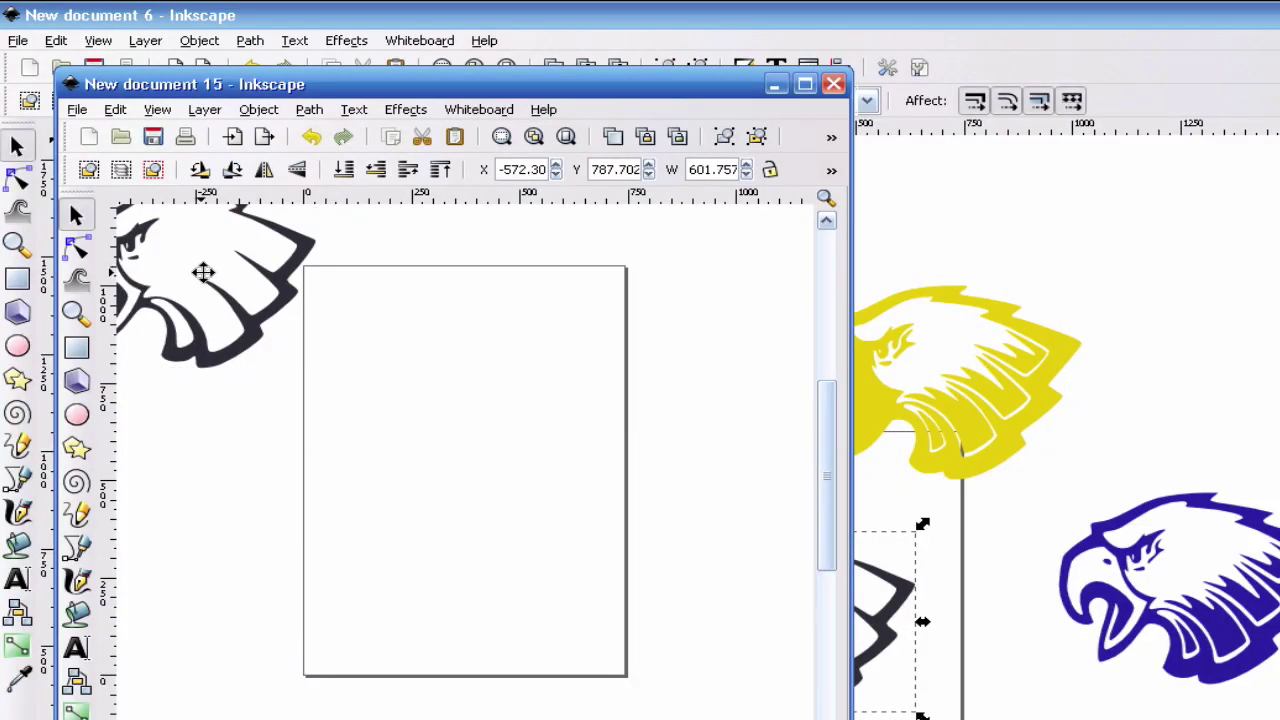
# Step: Centre the pasted eagle, cancel Save As, and close the new document without saving
pyautogui.moveTo(206, 274); pyautogui.dragTo(346, 374)
pyautogui.click(84, 112)
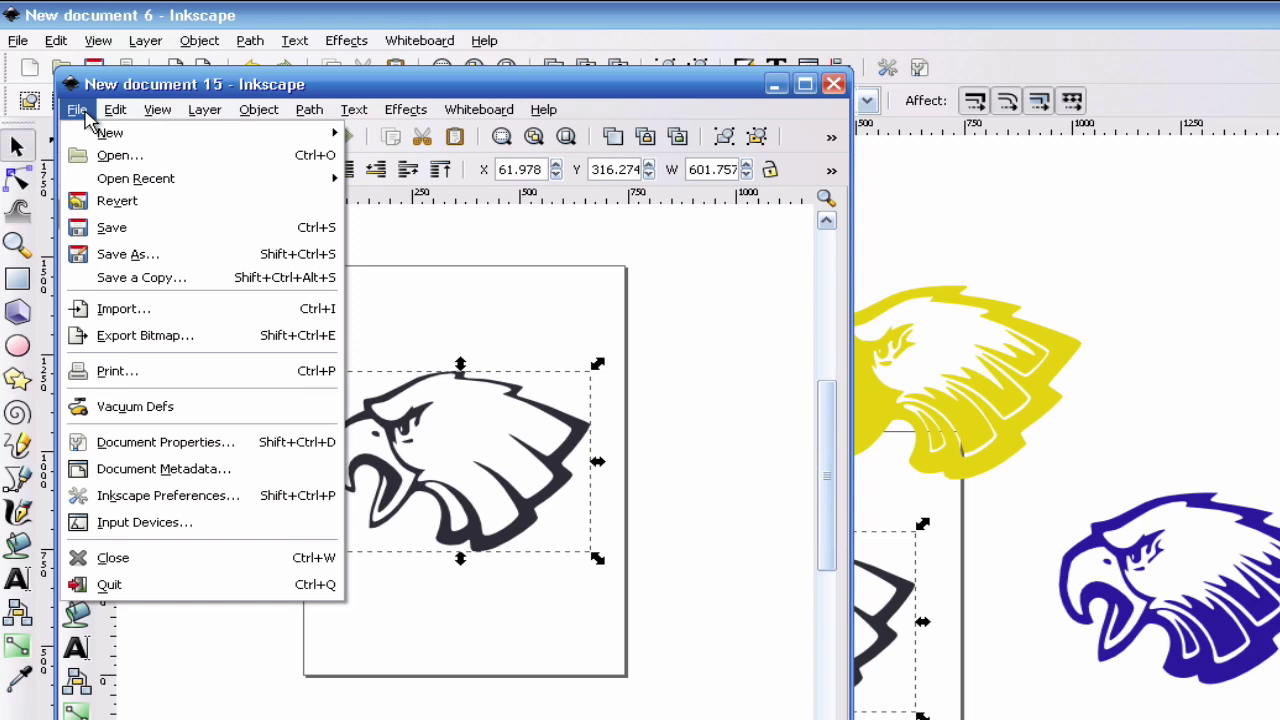
pyautogui.click(141, 262)
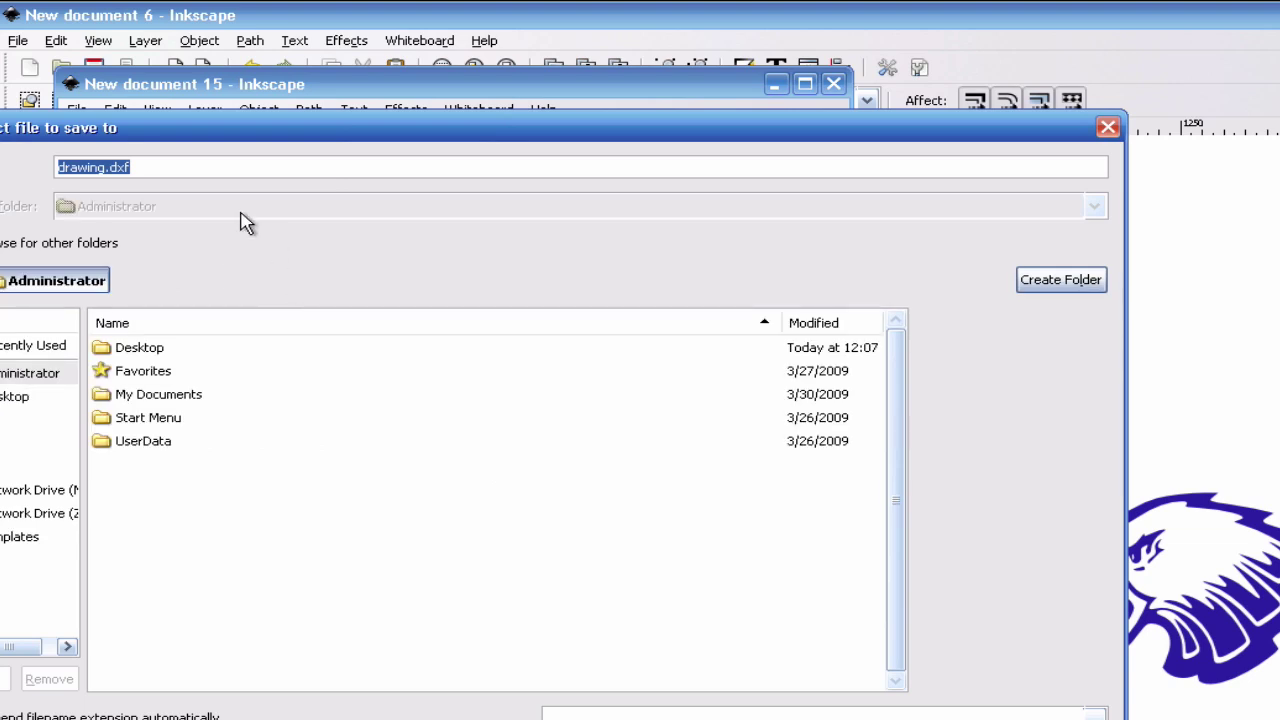
pyautogui.click(1108, 128)
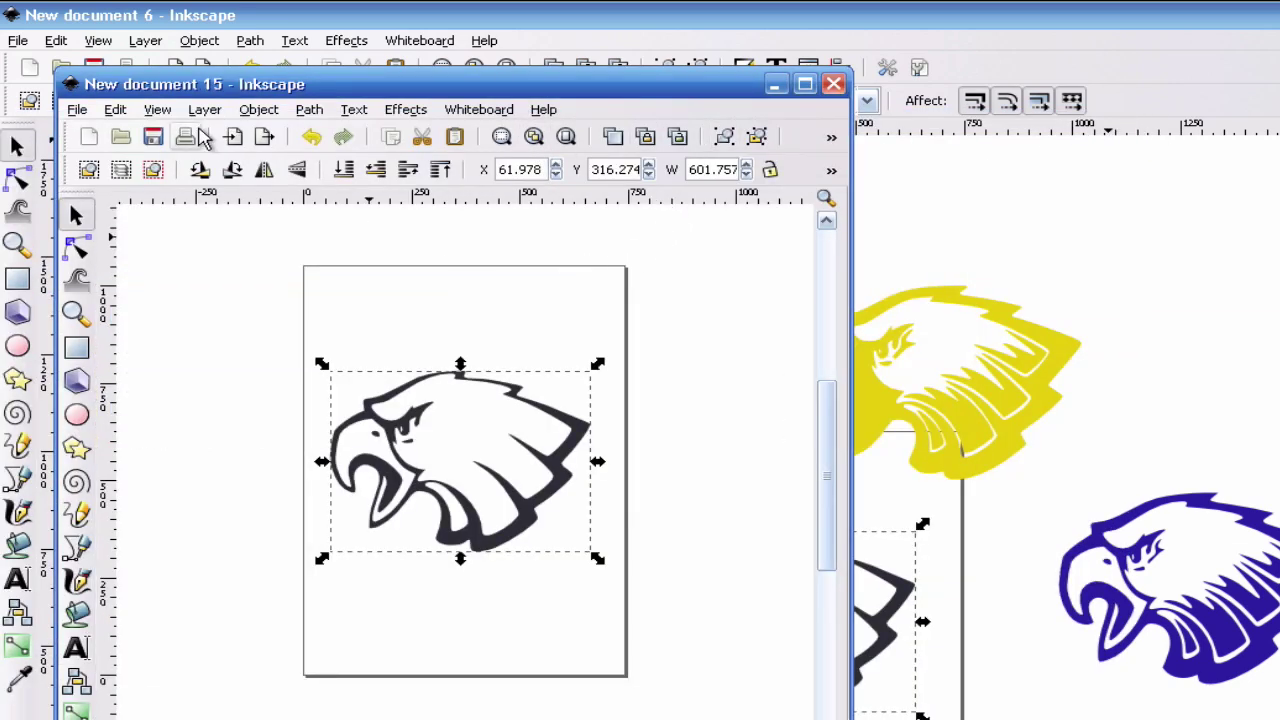
pyautogui.click(834, 84)
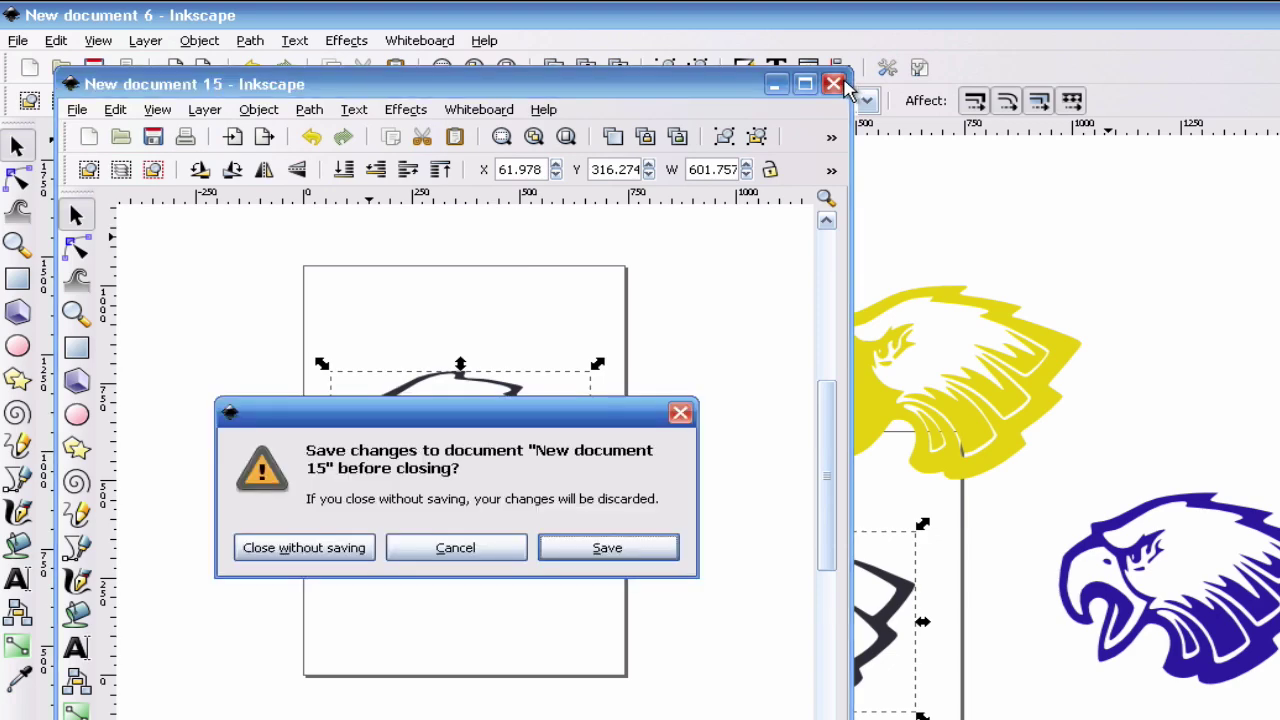
pyautogui.click(354, 558)
pyautogui.scroll(-3, 903, 463)
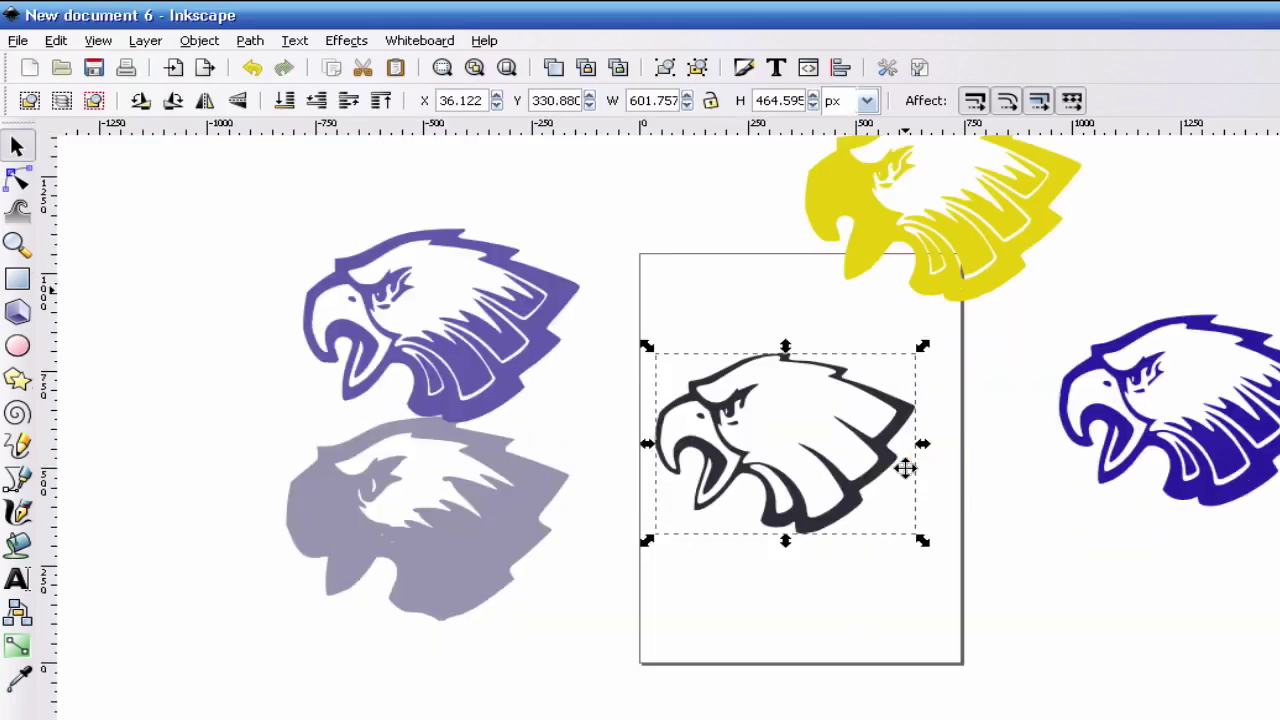
pyautogui.scroll(-2, 903, 463)
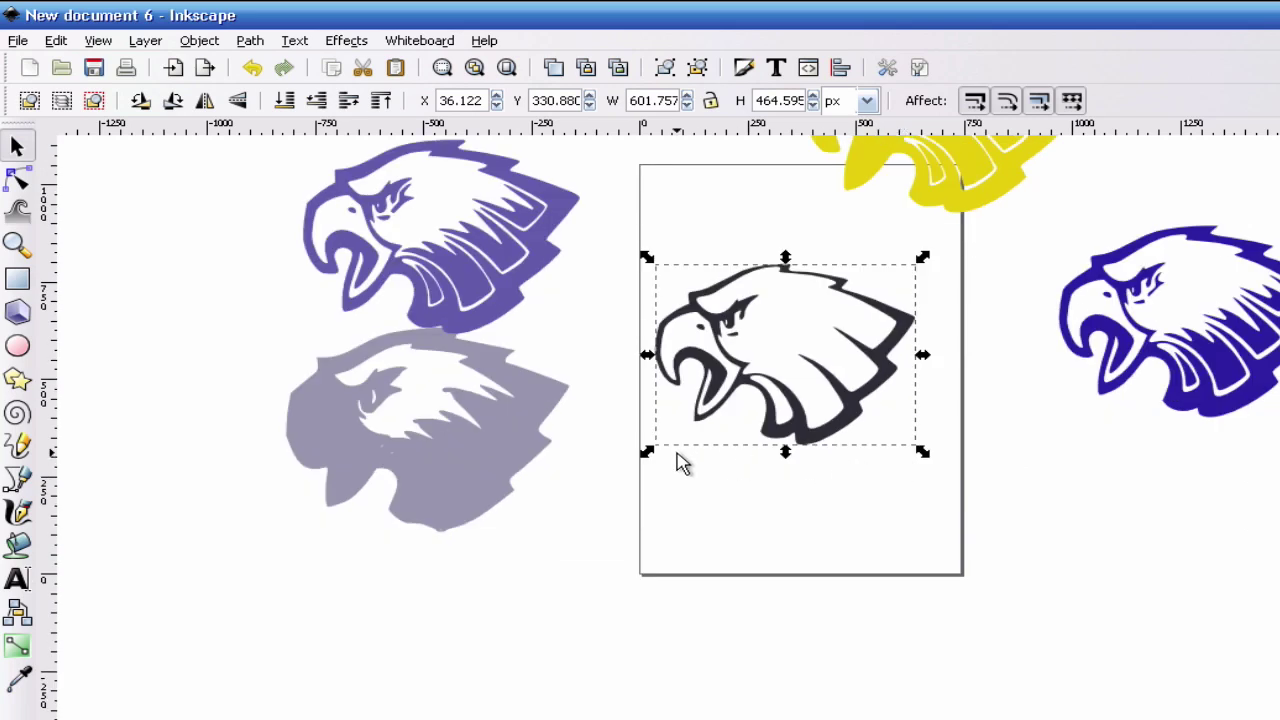
pyautogui.scroll(4, 679, 462)
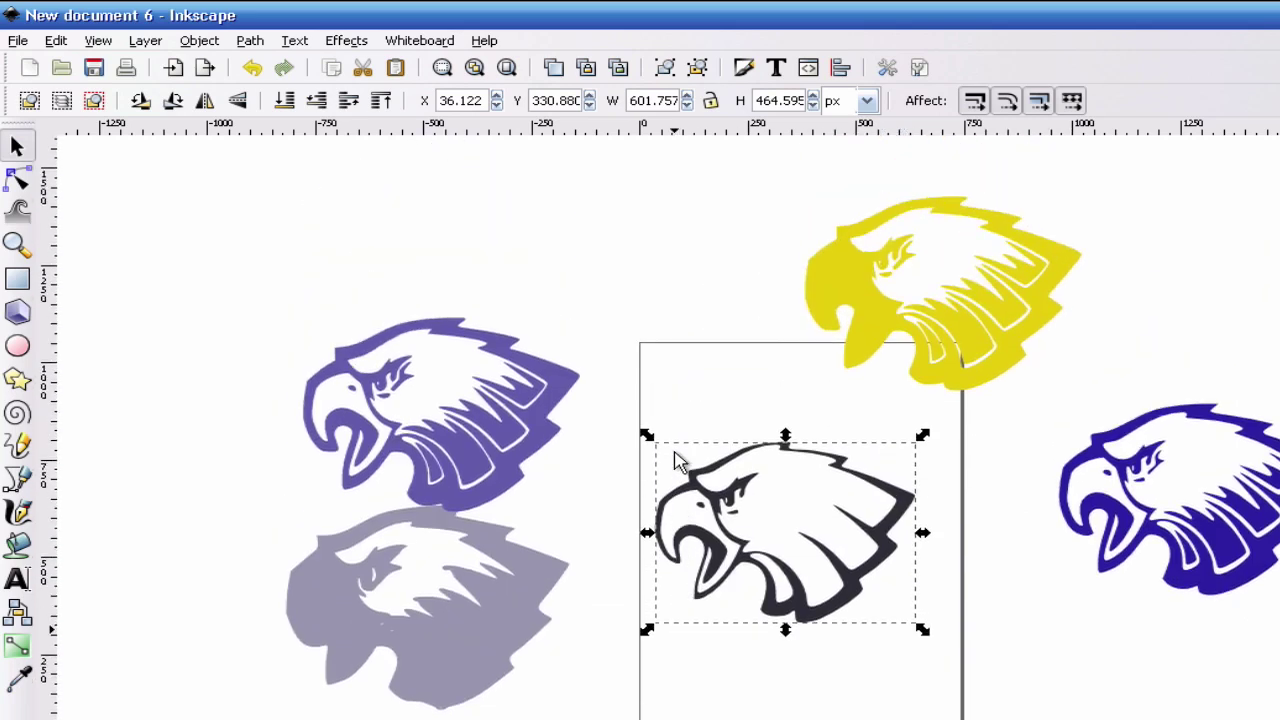